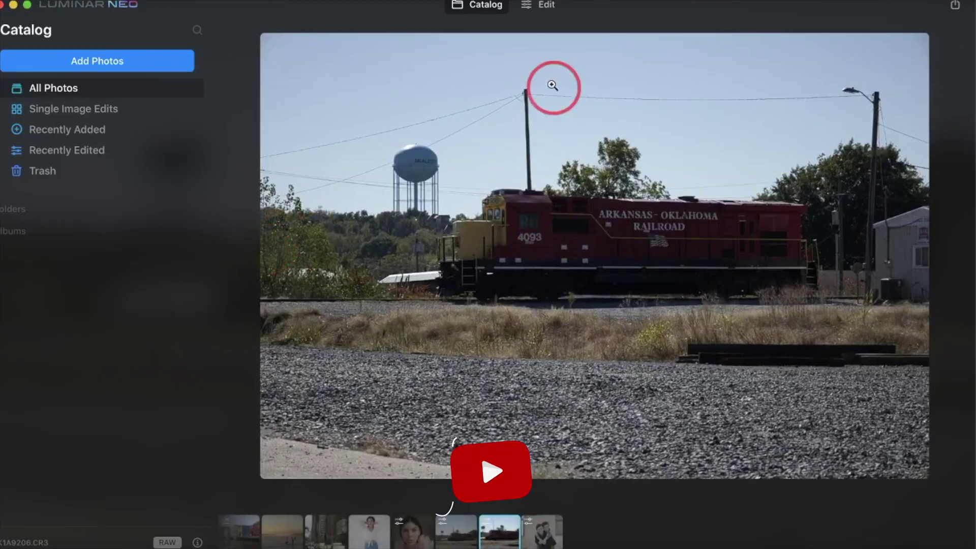
Switch to the editor and set Develop's Shadows to 80 and Smart Contrast to 30
{"action": "left_click", "coordinate": [540, 5]}
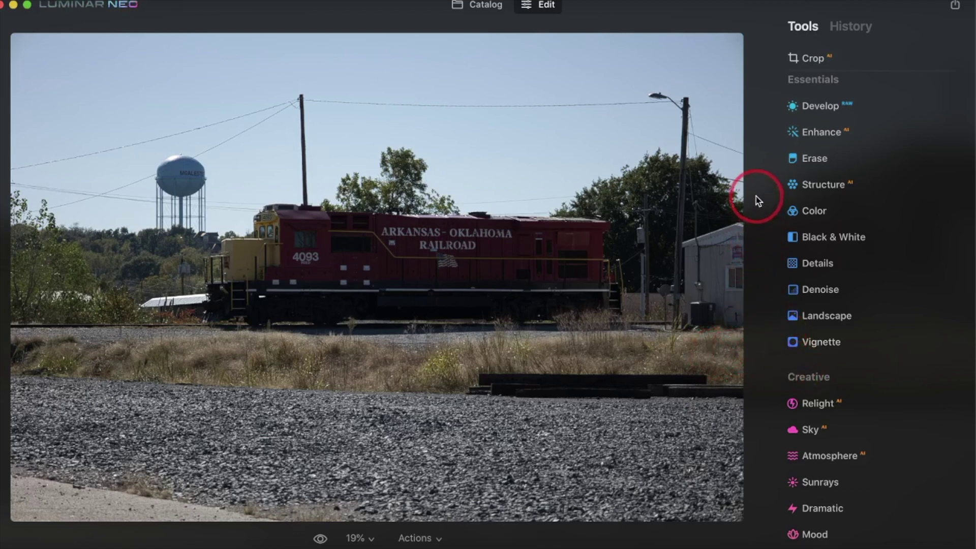
{"action": "left_click", "coordinate": [820, 107]}
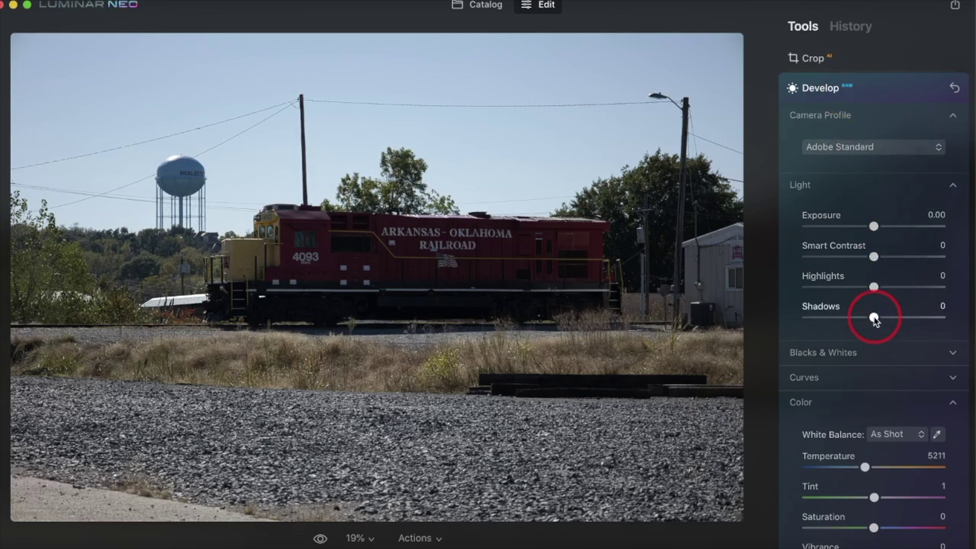
{"action": "left_click_drag", "start_coordinate": [874, 318], "coordinate": [930, 321]}
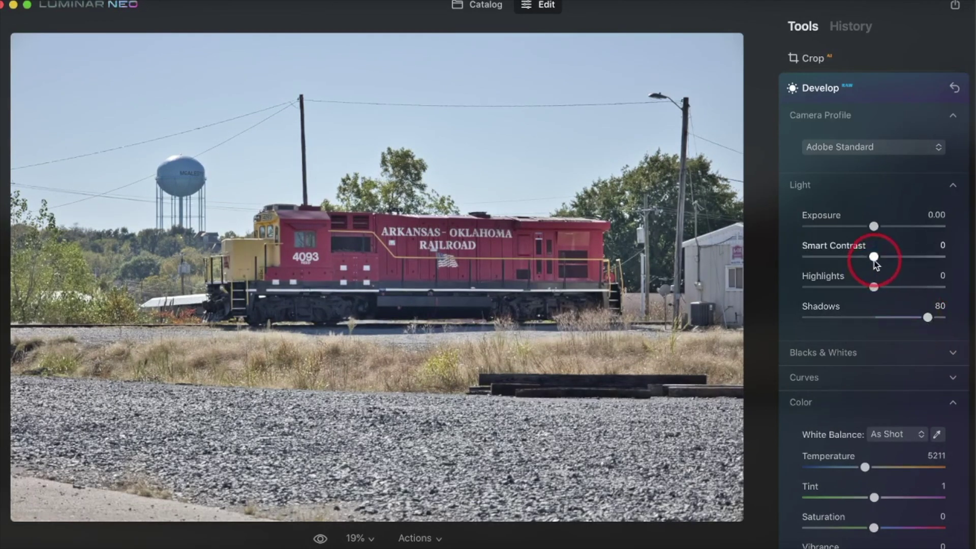
{"action": "left_click_drag", "start_coordinate": [876, 263], "coordinate": [893, 265]}
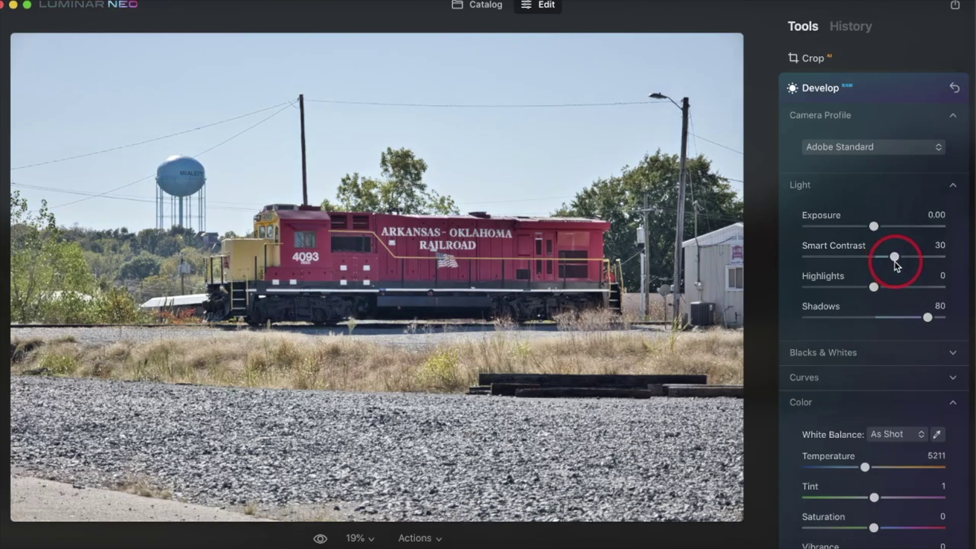
Raise Develop's Saturation to 25
{"action": "scroll", "coordinate": [904, 349], "scroll_direction": "down", "scroll_amount": 4}
{"action": "left_click", "coordinate": [874, 334]}
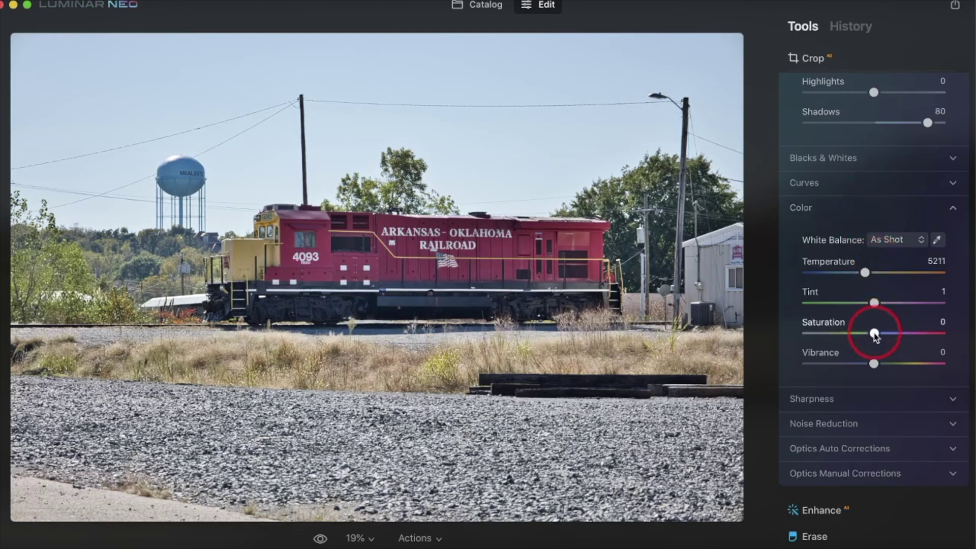
{"action": "left_click_drag", "start_coordinate": [874, 334], "coordinate": [891, 334]}
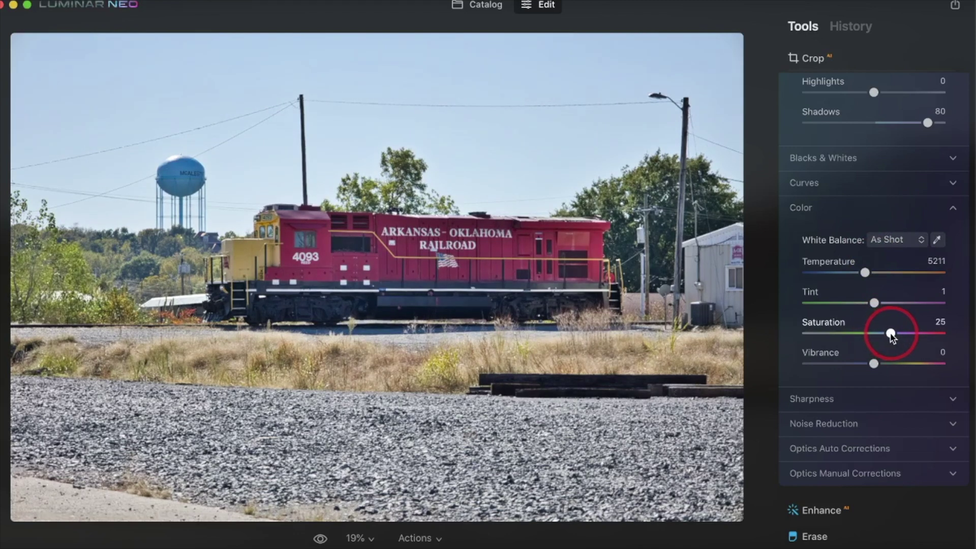
{"action": "left_click", "coordinate": [574, 407]}
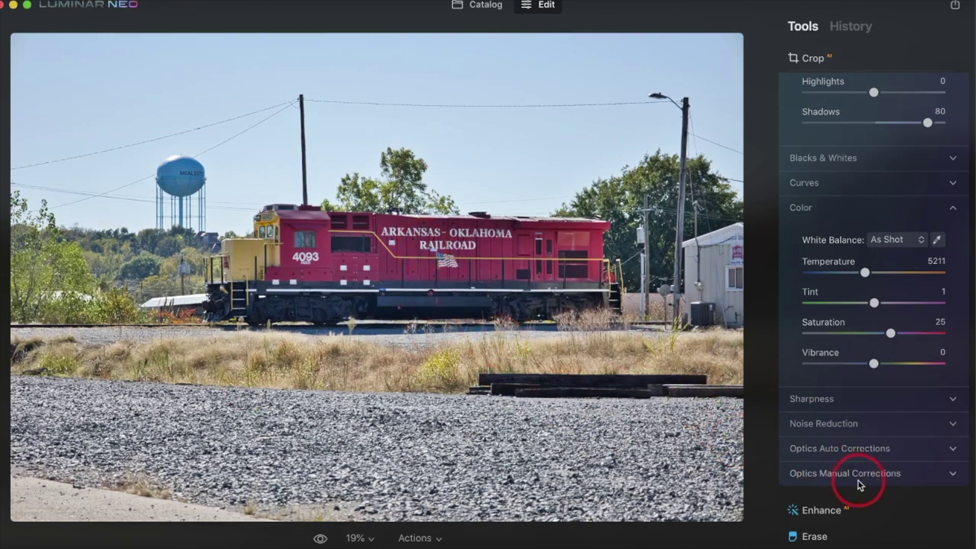
{"action": "scroll", "coordinate": [864, 502], "scroll_direction": "down", "scroll_amount": 5}
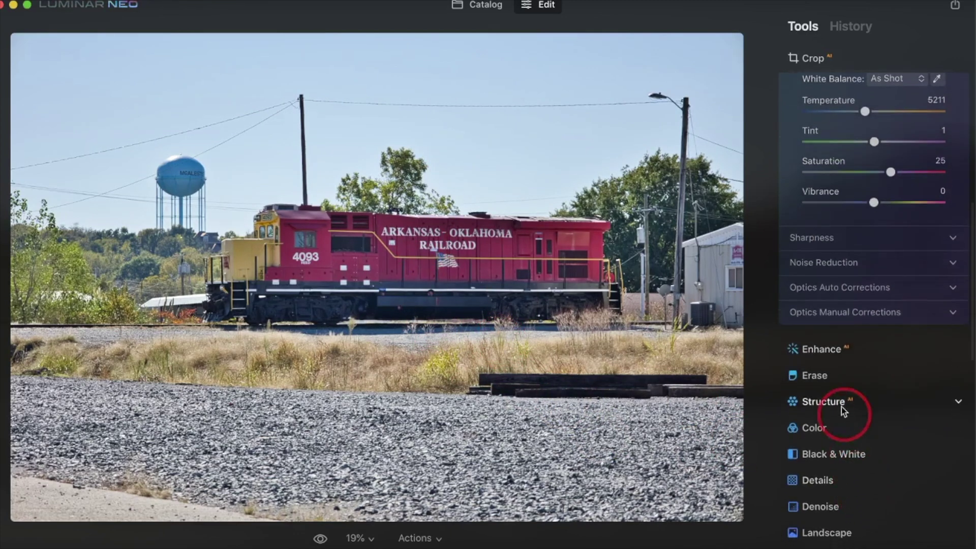
{"action": "left_click", "coordinate": [834, 378]}
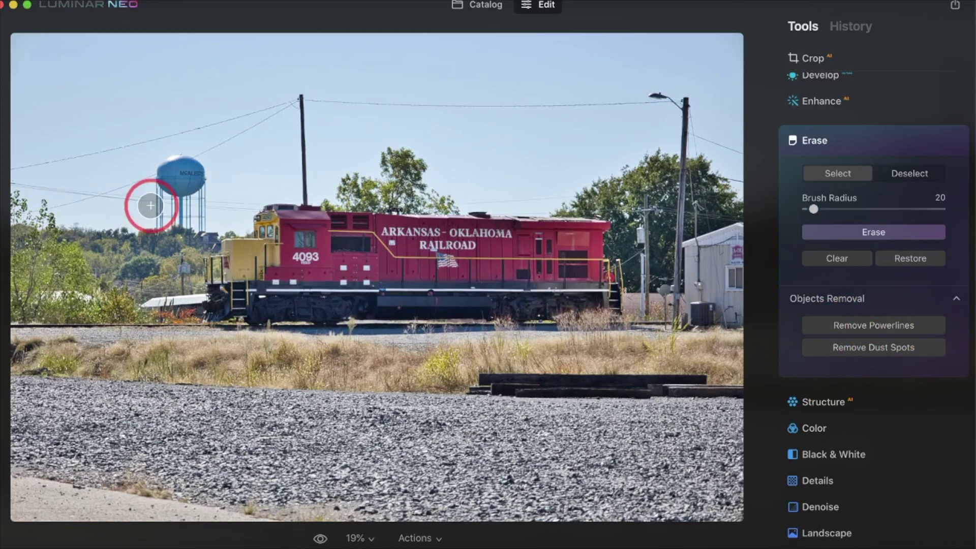
Return to the Erase options and fit the whole train photo in the view
{"action": "scroll", "coordinate": [151, 206], "scroll_direction": "up", "scroll_amount": 5}
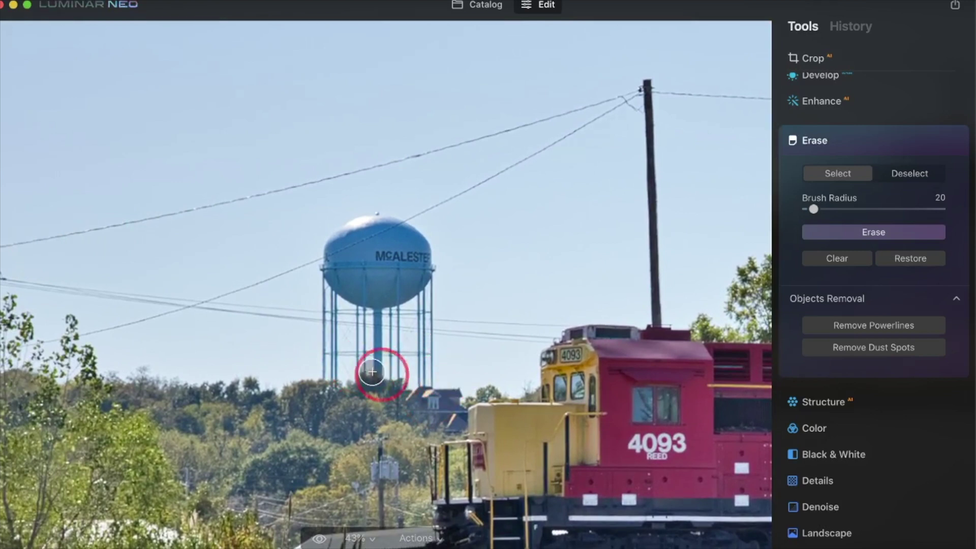
{"action": "scroll", "coordinate": [405, 379], "scroll_direction": "up", "scroll_amount": 5}
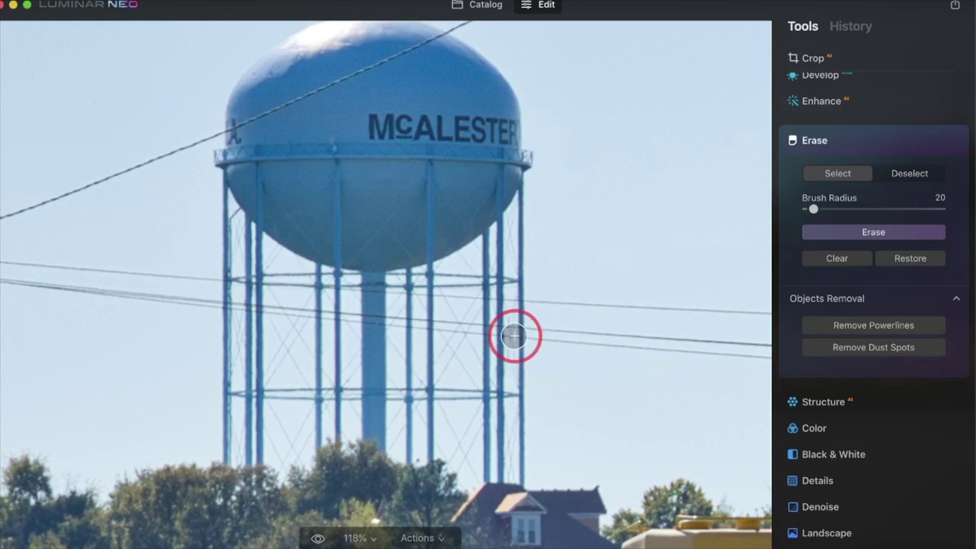
{"action": "key", "text": "super+0"}
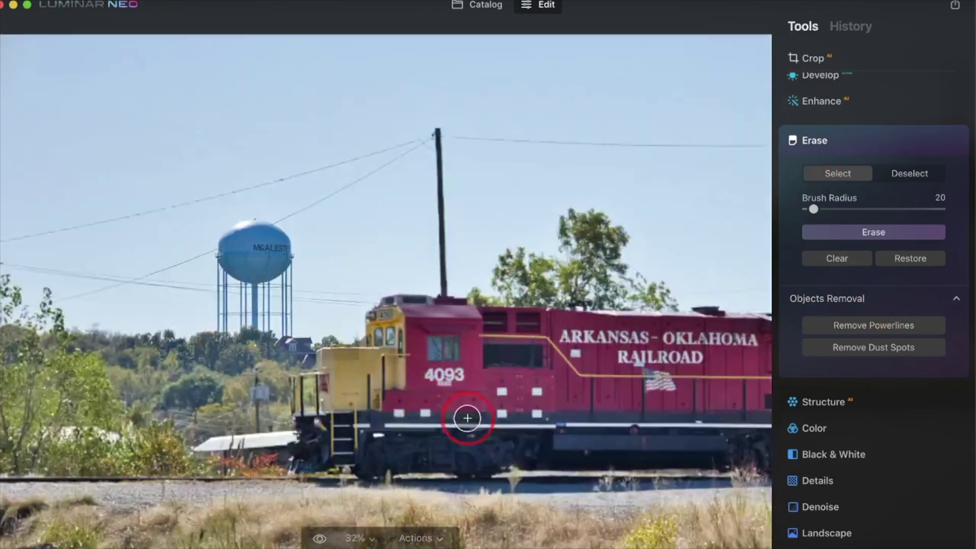
{"action": "key", "text": "super+0"}
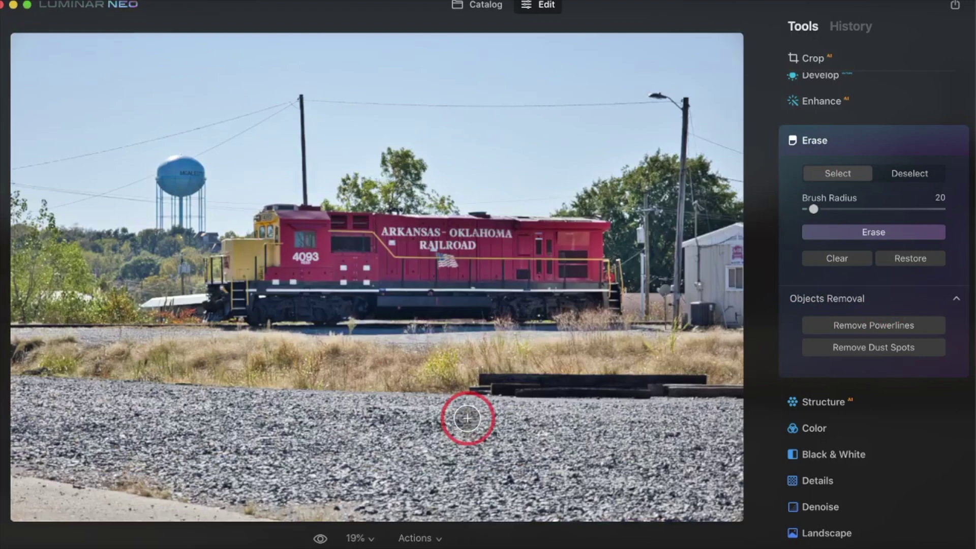
Apply Remove Powerlines and pan across the sky to check the wires are gone
{"action": "left_click", "coordinate": [871, 326]}
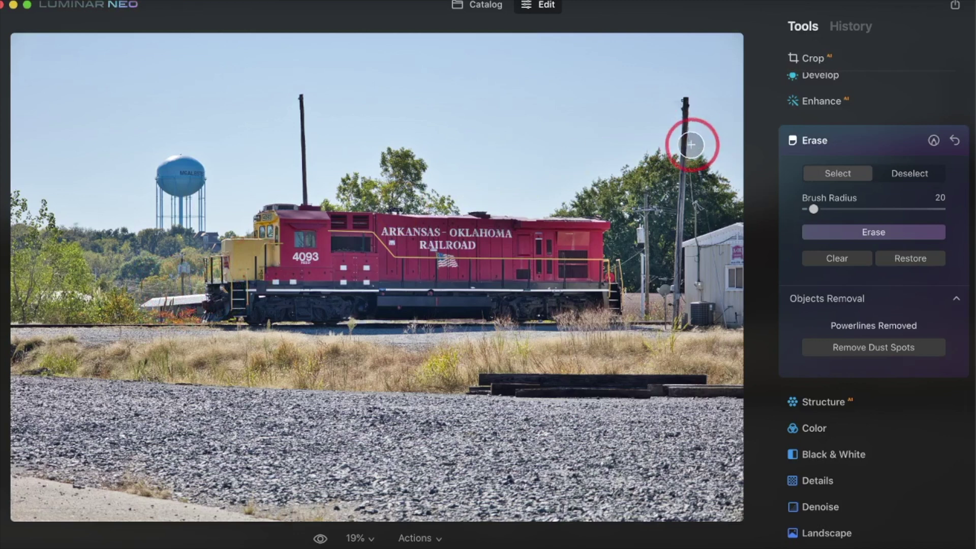
{"action": "scroll", "coordinate": [653, 116], "scroll_direction": "up", "scroll_amount": 5}
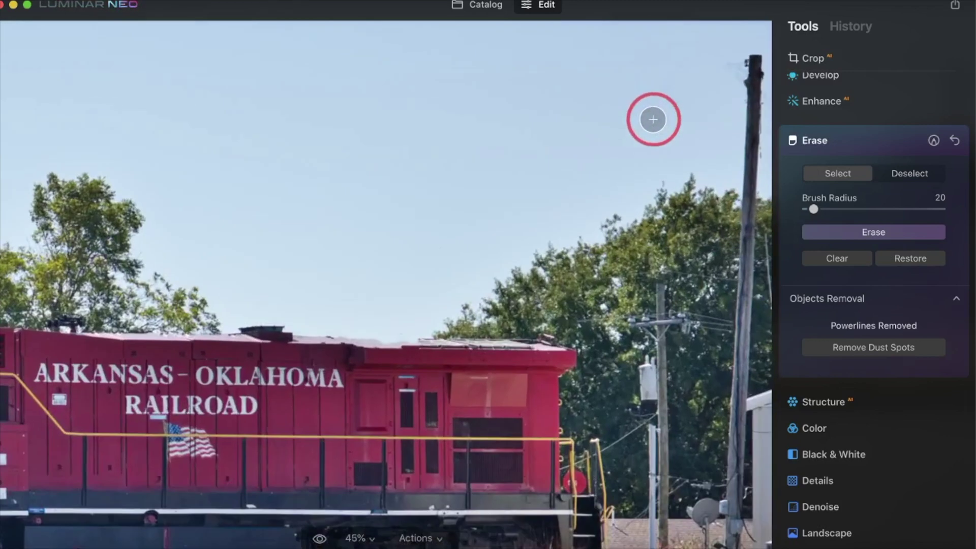
{"action": "scroll", "coordinate": [650, 117], "scroll_direction": "right", "scroll_amount": 3}
{"action": "scroll", "coordinate": [651, 119], "scroll_direction": "left", "scroll_amount": 2}
{"action": "scroll", "coordinate": [652, 119], "scroll_direction": "down", "scroll_amount": 1}
{"action": "scroll", "coordinate": [652, 119], "scroll_direction": "left", "scroll_amount": 10}
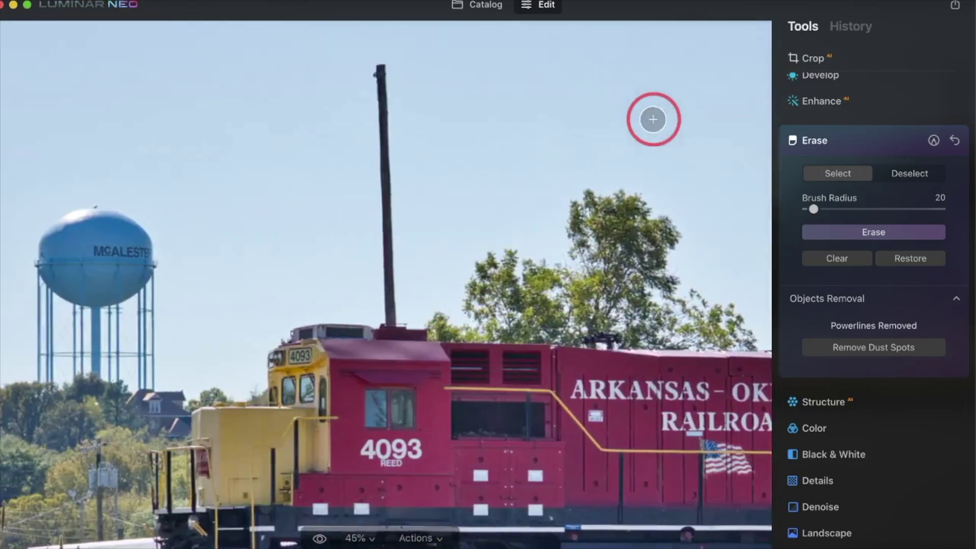
{"action": "scroll", "coordinate": [653, 119], "scroll_direction": "left", "scroll_amount": 4}
{"action": "scroll", "coordinate": [653, 119], "scroll_direction": "down", "scroll_amount": 2}
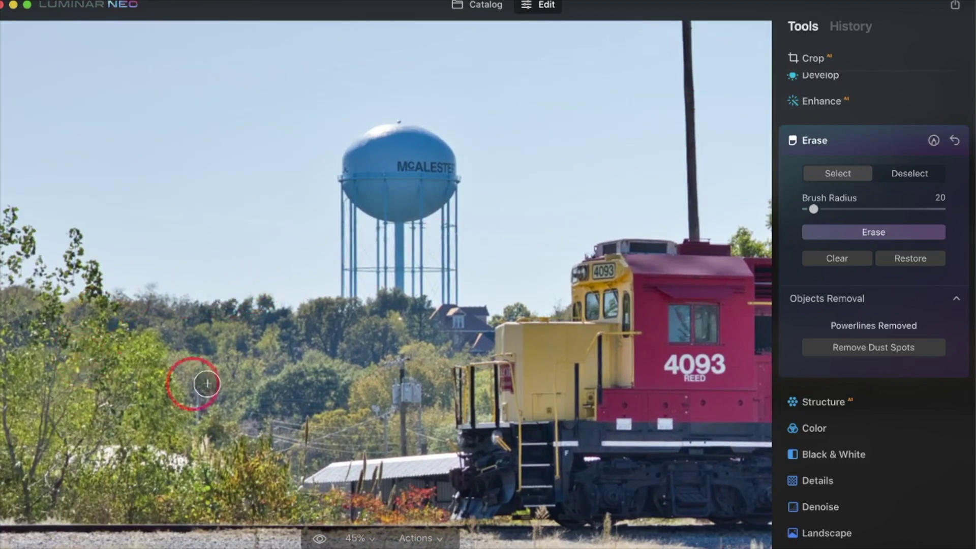
{"action": "scroll", "coordinate": [402, 259], "scroll_direction": "up", "scroll_amount": 5}
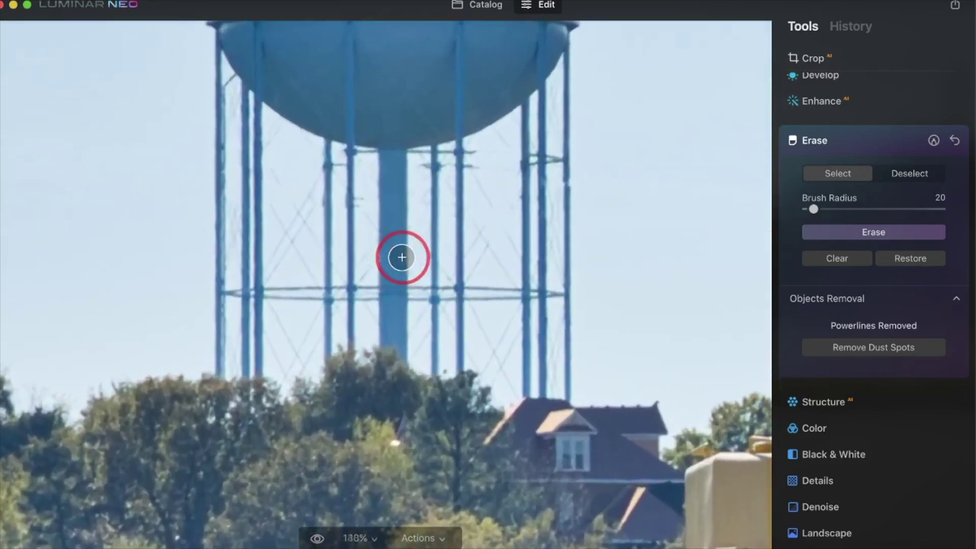
{"action": "scroll", "coordinate": [402, 258], "scroll_direction": "up", "scroll_amount": 3}
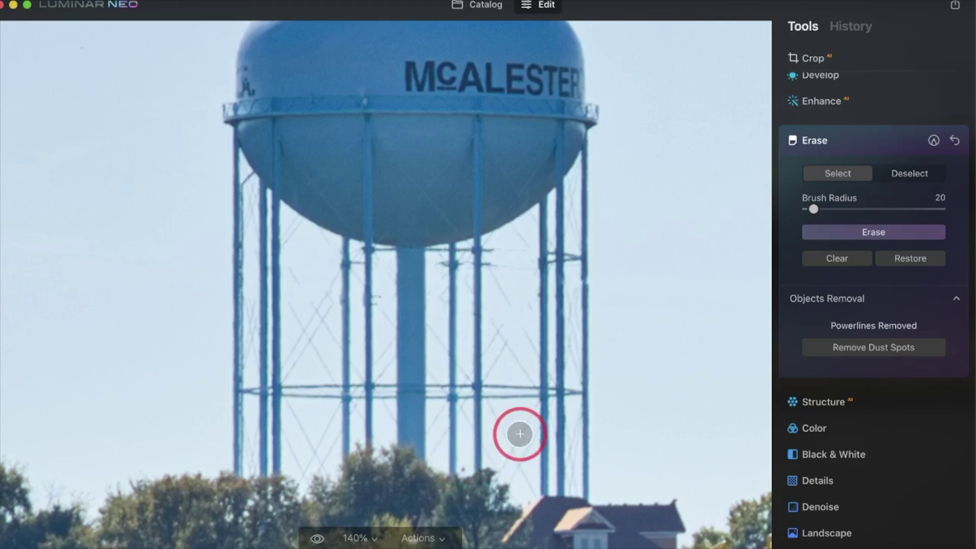
Inspect the water tower area, then zoom out to fit the whole train photo
{"action": "scroll", "coordinate": [520, 433], "scroll_direction": "down", "scroll_amount": 2}
{"action": "scroll", "coordinate": [517, 441], "scroll_direction": "down", "scroll_amount": 3}
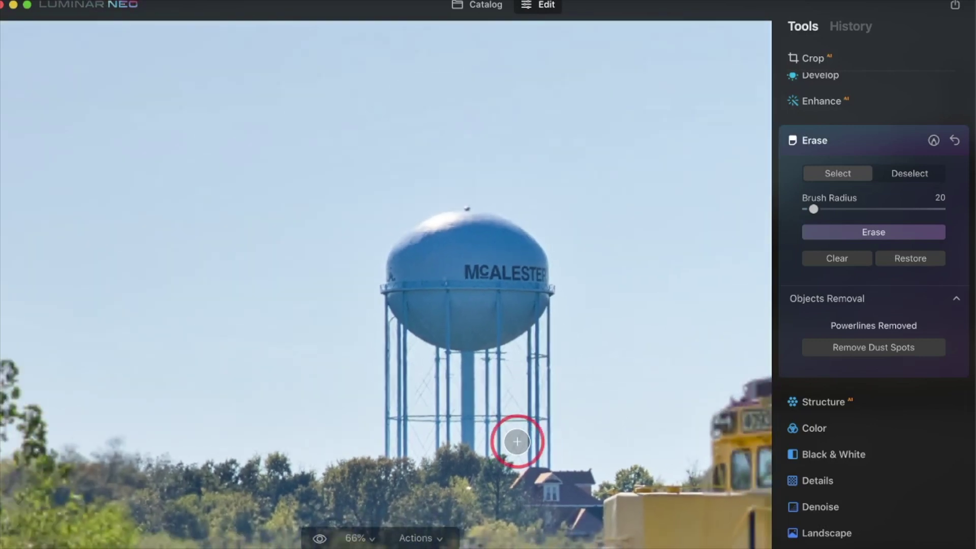
{"action": "scroll", "coordinate": [517, 442], "scroll_direction": "right", "scroll_amount": 5}
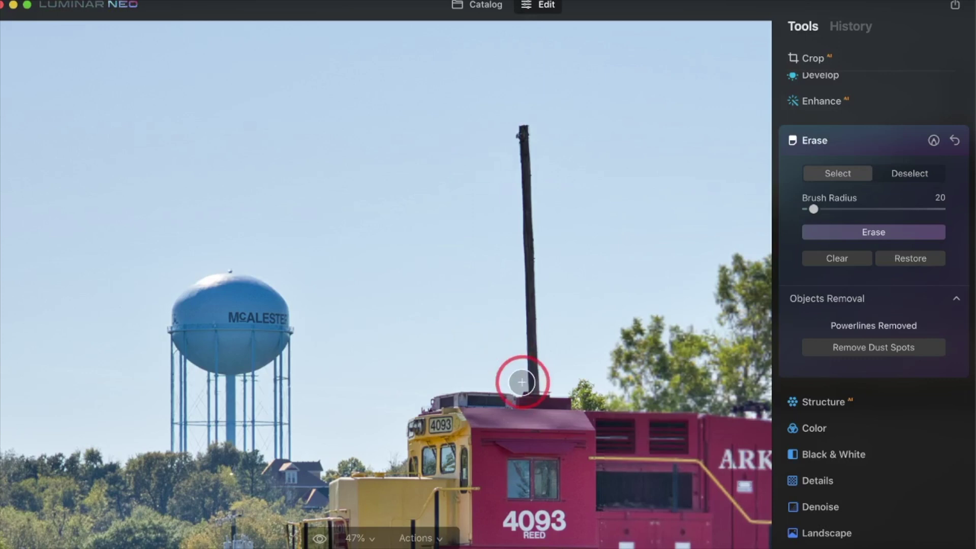
{"action": "key", "text": "super+minus"}
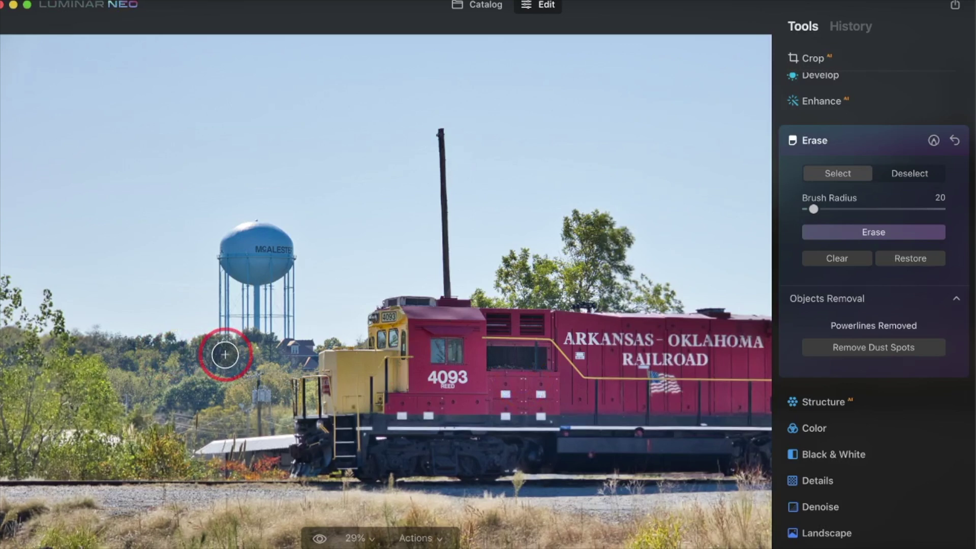
{"action": "key", "text": "super+minus"}
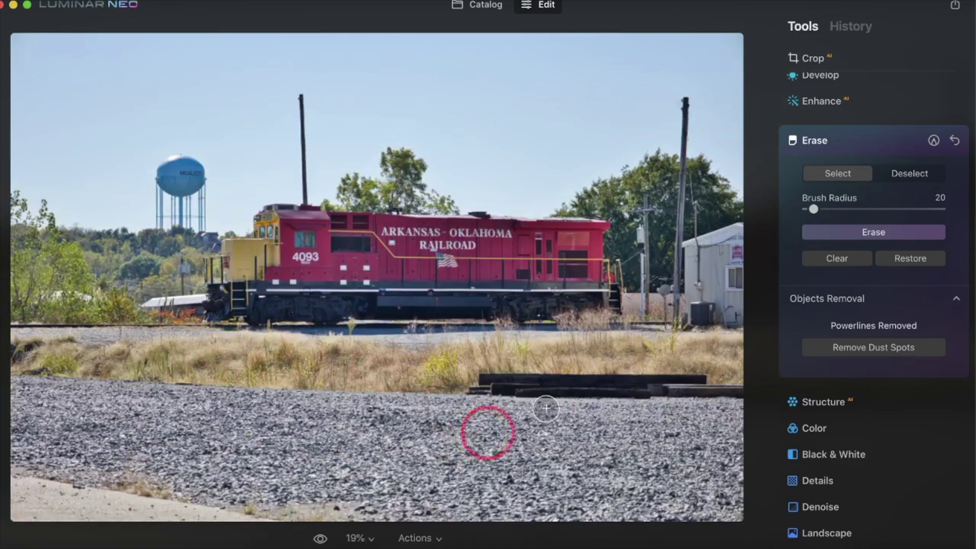
{"action": "scroll", "coordinate": [838, 158], "scroll_direction": "down", "scroll_amount": 8}
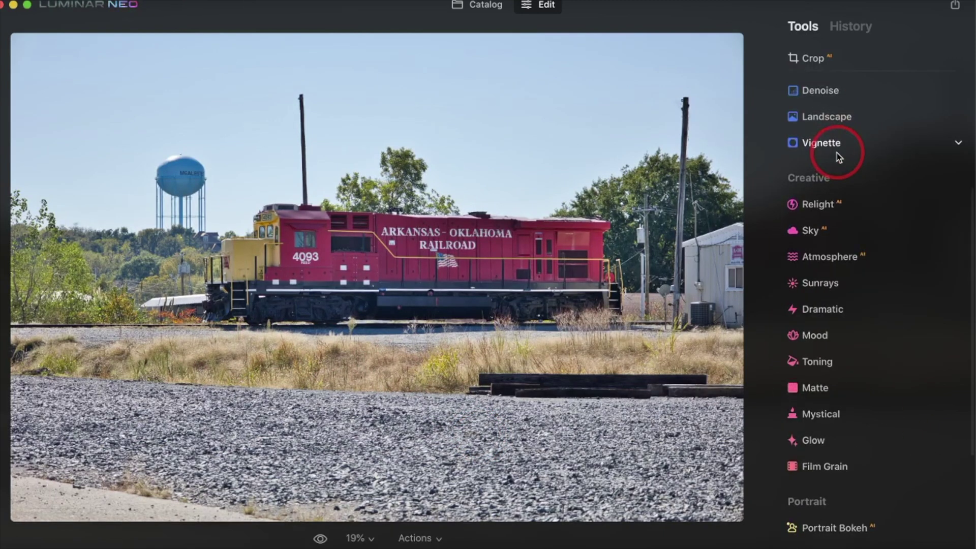
Replace the train photo's sky with Sunset Clouds 3 in Sky AI
{"action": "scroll", "coordinate": [839, 157], "scroll_direction": "down", "scroll_amount": 2}
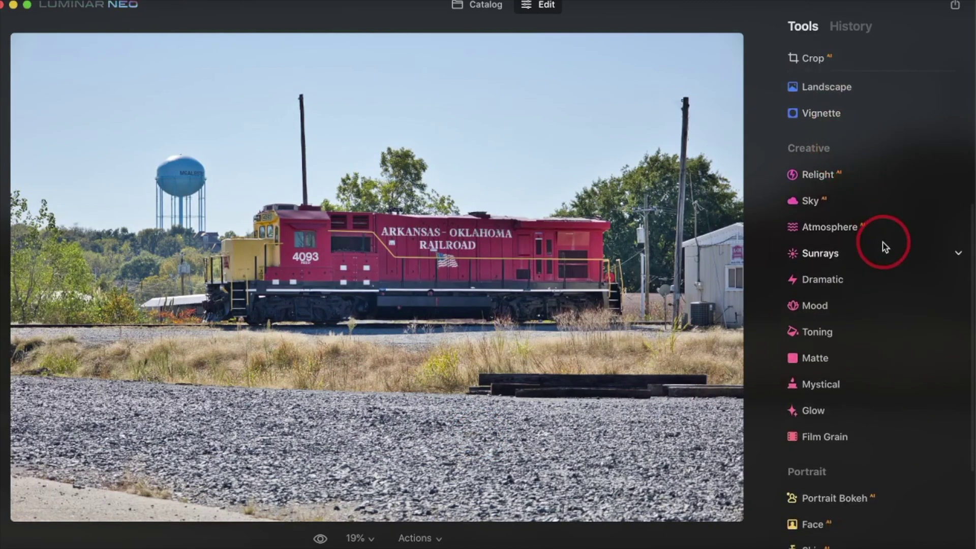
{"action": "left_click", "coordinate": [843, 205]}
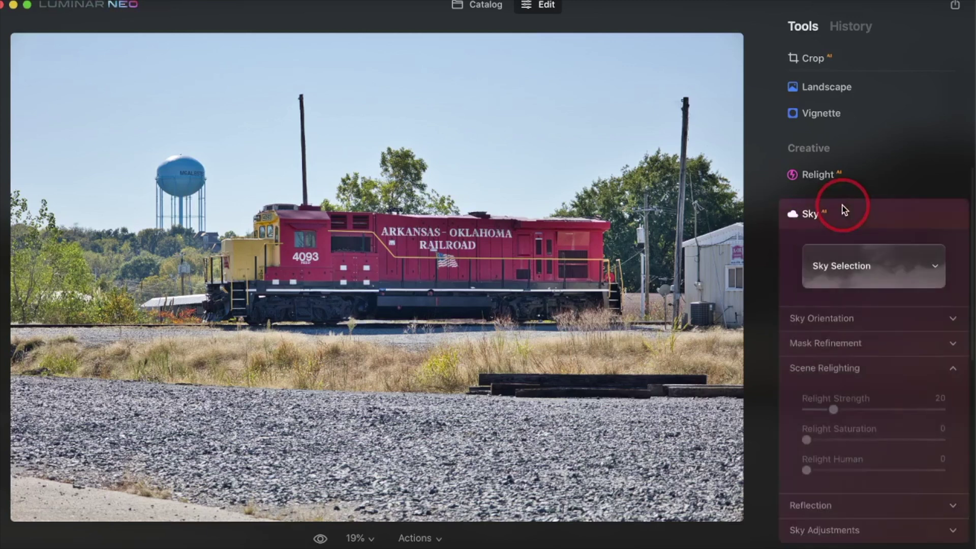
{"action": "left_click", "coordinate": [871, 267]}
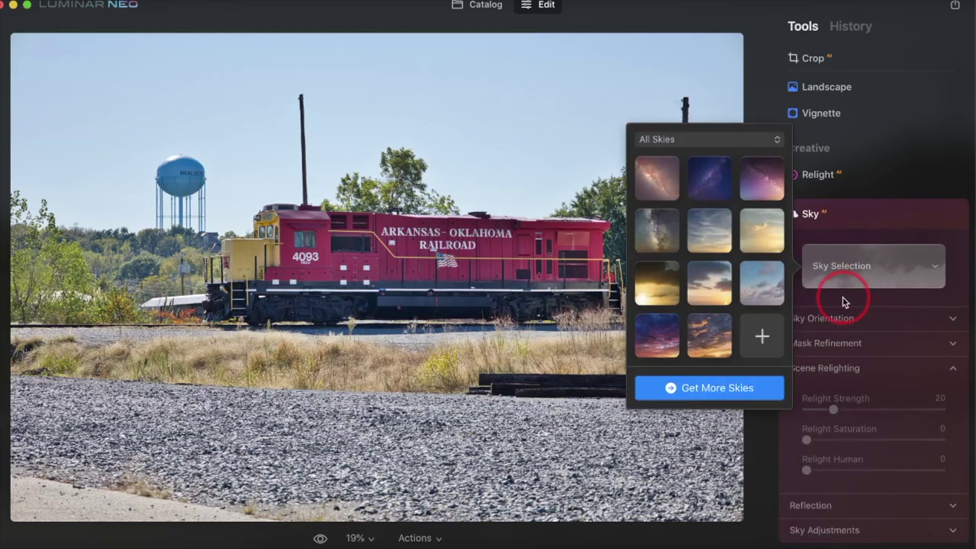
{"action": "left_click", "coordinate": [716, 329]}
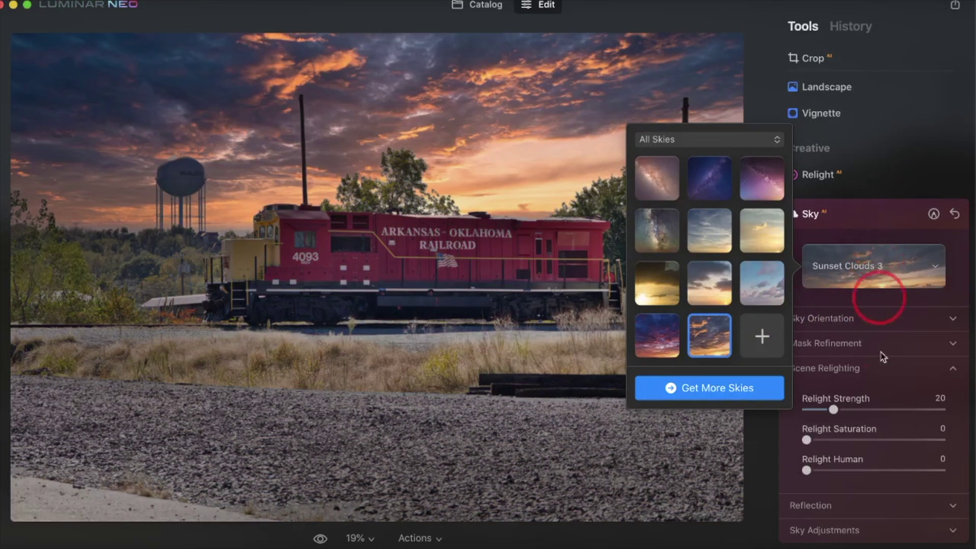
{"action": "left_click", "coordinate": [870, 391]}
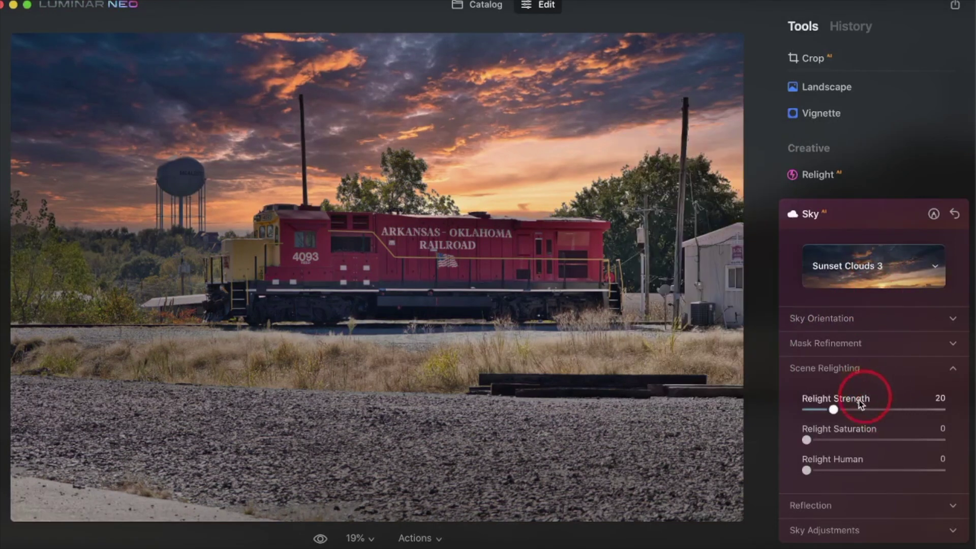
Try different Relight Strength values and settle on 21
{"action": "left_click_drag", "start_coordinate": [834, 410], "coordinate": [830, 411]}
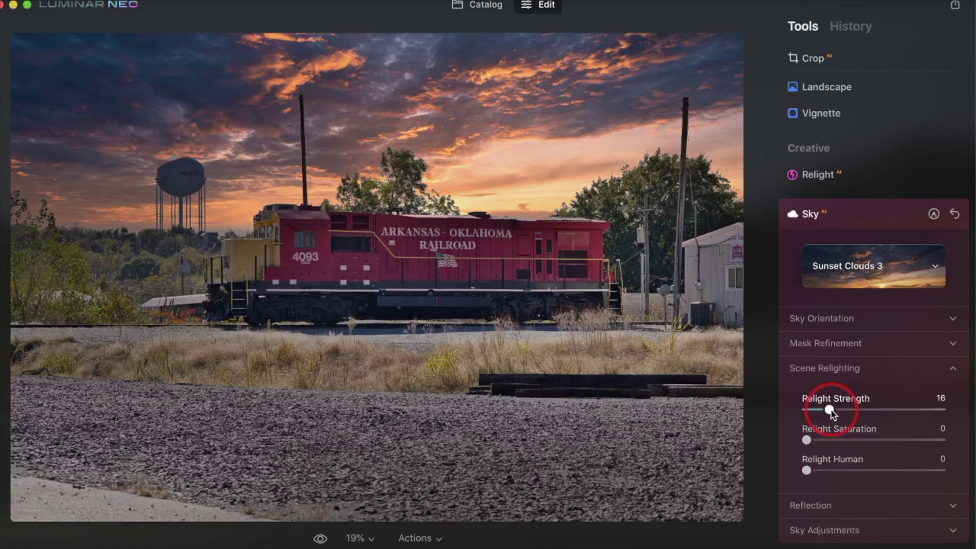
{"action": "left_click_drag", "start_coordinate": [831, 412], "coordinate": [909, 423]}
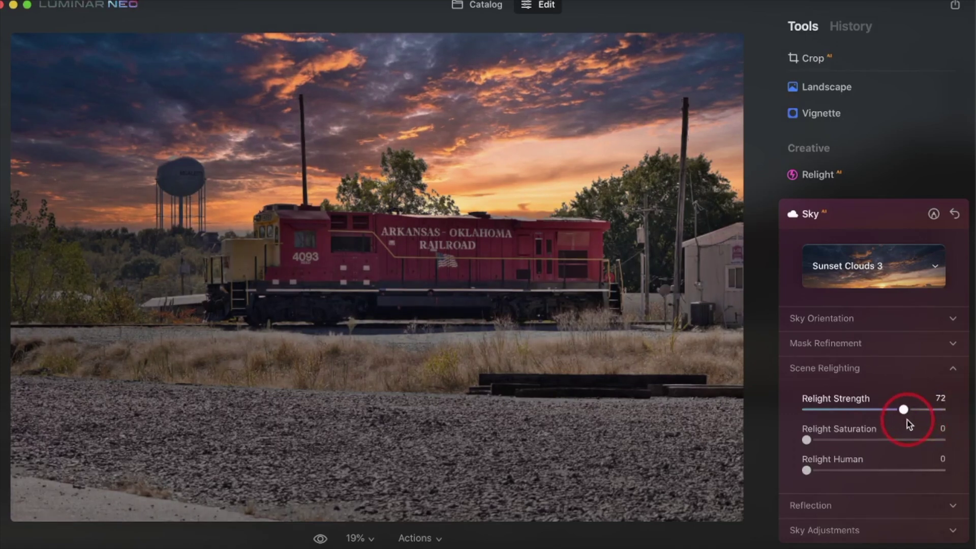
{"action": "left_click_drag", "start_coordinate": [907, 419], "coordinate": [862, 416]}
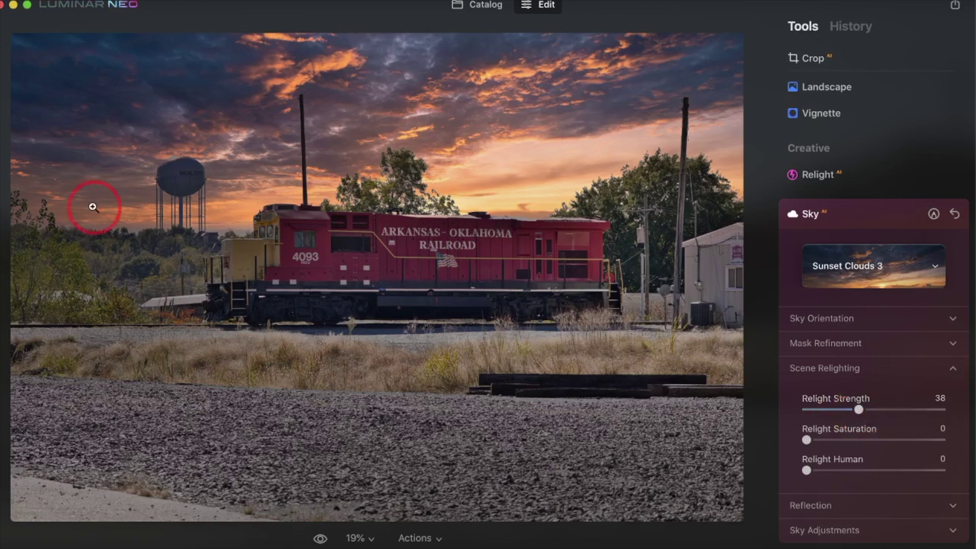
{"action": "scroll", "coordinate": [183, 174], "scroll_direction": "up", "scroll_amount": 5}
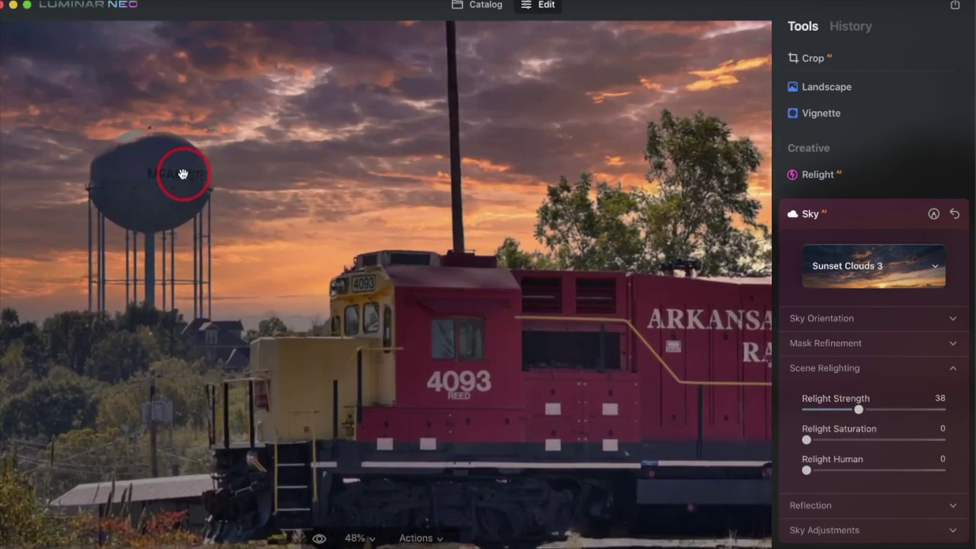
{"action": "scroll", "coordinate": [183, 174], "scroll_direction": "down", "scroll_amount": 5}
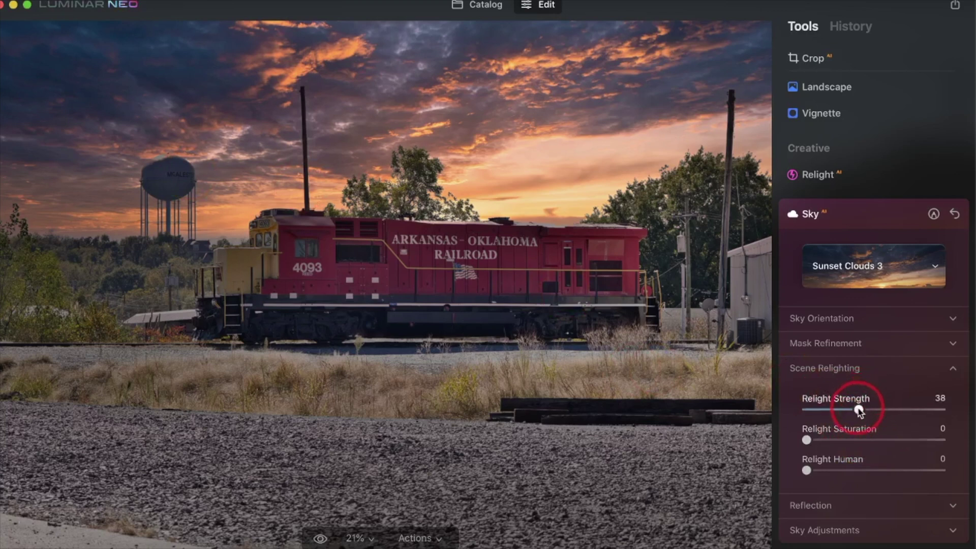
{"action": "left_click_drag", "start_coordinate": [858, 409], "coordinate": [836, 410]}
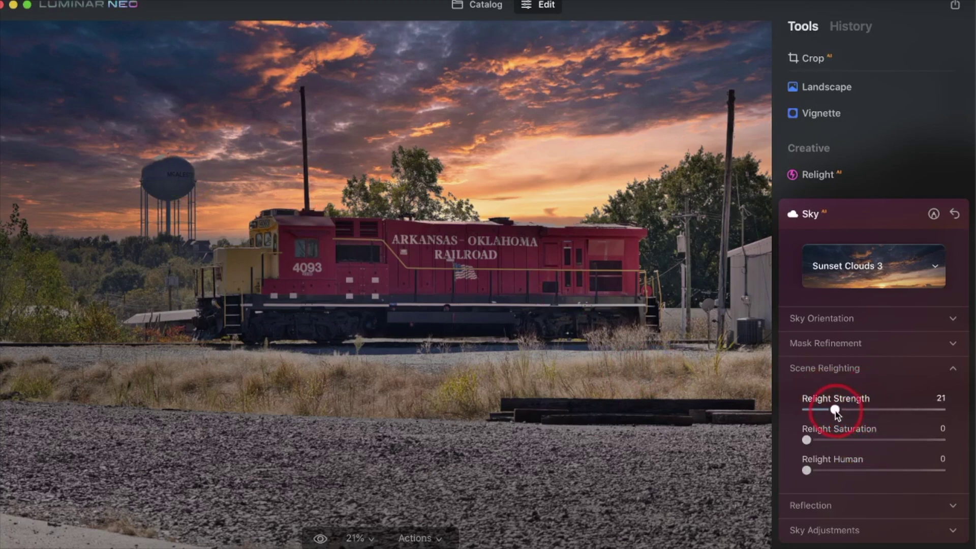
{"action": "left_click", "coordinate": [865, 218]}
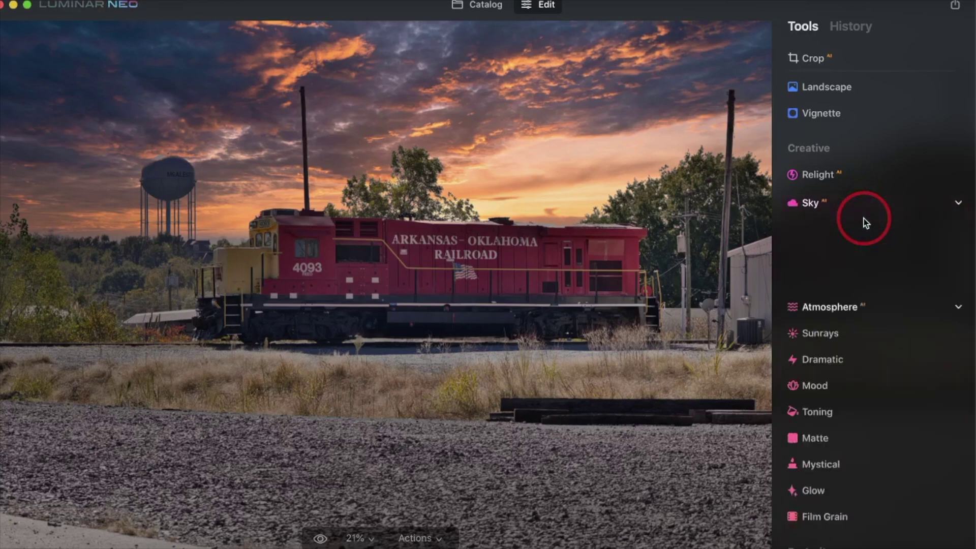
In Relight AI, set Brightness Near to -30 and Brightness Far to 45, and adjust Depth
{"action": "left_click", "coordinate": [846, 182]}
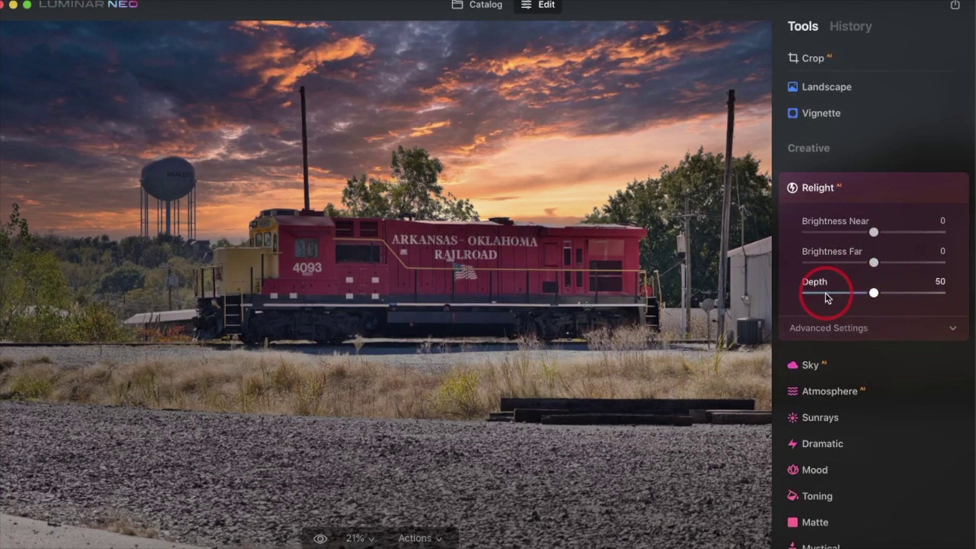
{"action": "left_click", "coordinate": [873, 233]}
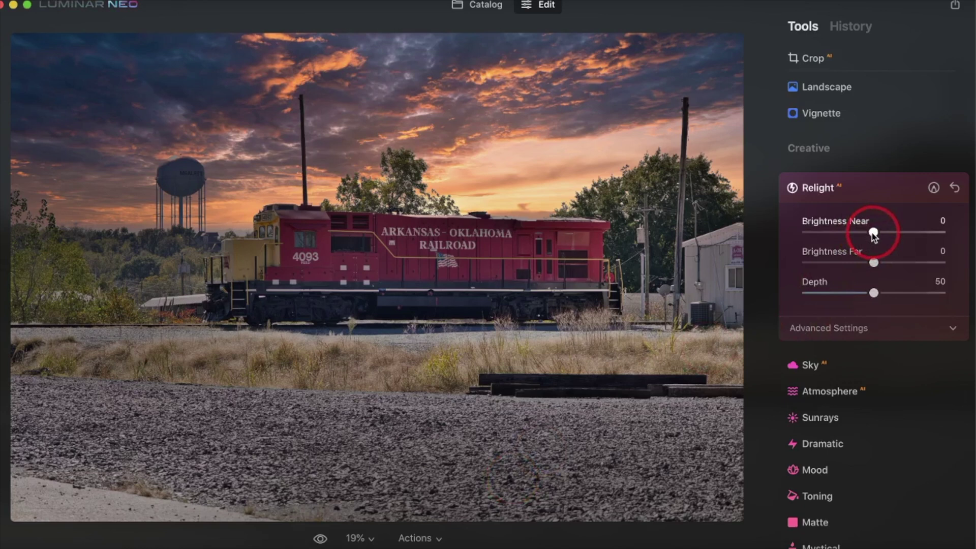
{"action": "left_click_drag", "start_coordinate": [873, 234], "coordinate": [947, 240]}
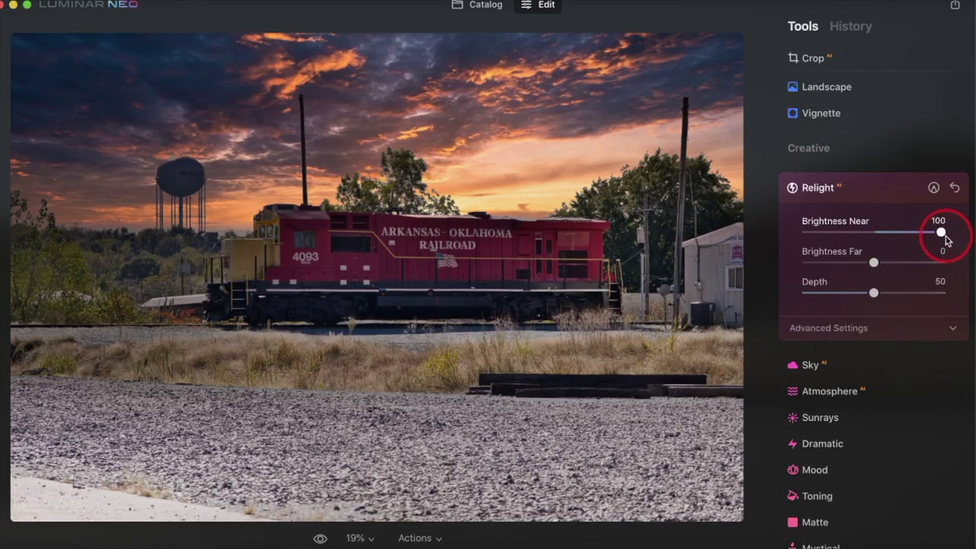
{"action": "left_click_drag", "start_coordinate": [923, 240], "coordinate": [844, 225]}
{"action": "mouse_move", "coordinate": [914, 272]}
{"action": "left_mouse_down"}
{"action": "mouse_move", "coordinate": [875, 267]}
{"action": "mouse_move", "coordinate": [913, 275]}
{"action": "left_mouse_up"}
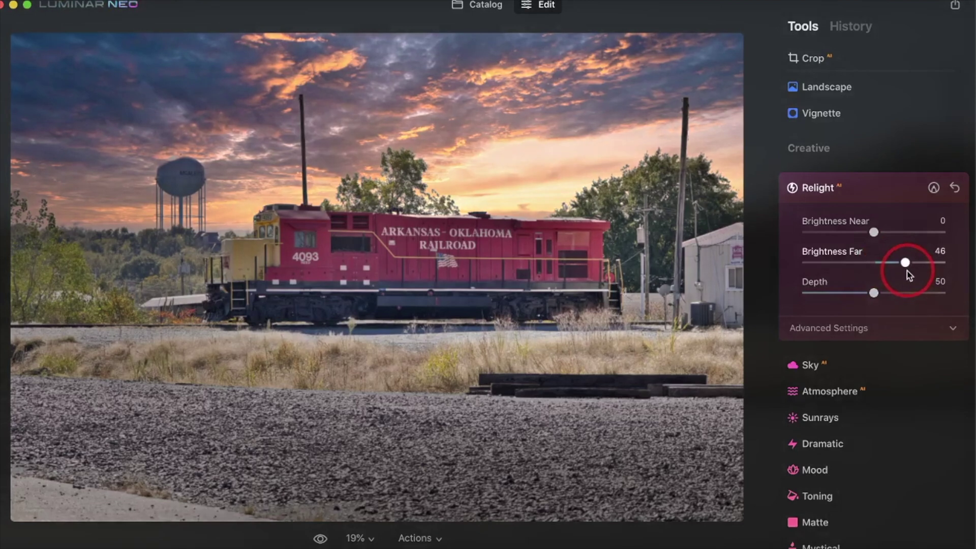
{"action": "left_click", "coordinate": [874, 293]}
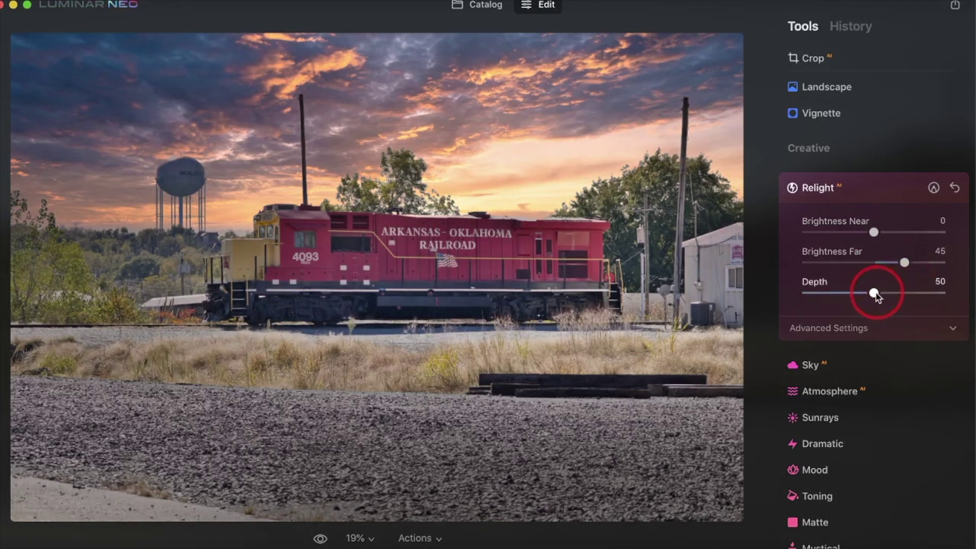
{"action": "left_click_drag", "start_coordinate": [876, 297], "coordinate": [880, 328]}
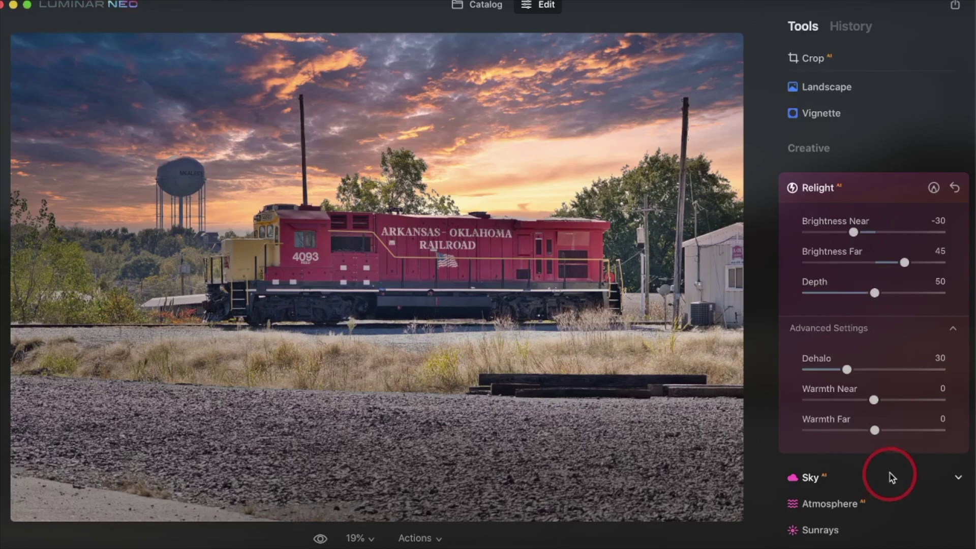
Drag Relight's Warmth Far slider to 13 in Advanced Settings, then collapse the tool
{"action": "scroll", "coordinate": [887, 443], "scroll_direction": "down", "scroll_amount": 1}
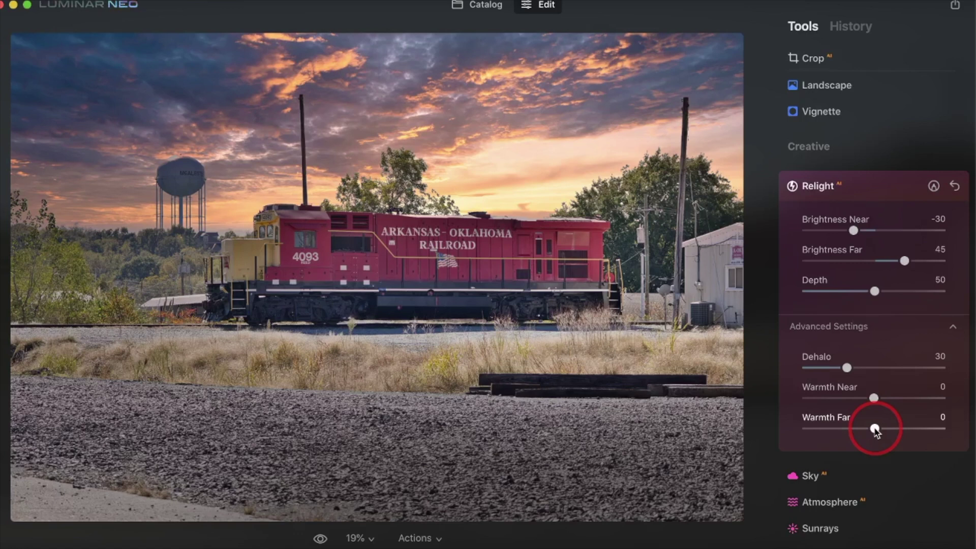
{"action": "left_click_drag", "start_coordinate": [875, 431], "coordinate": [895, 433]}
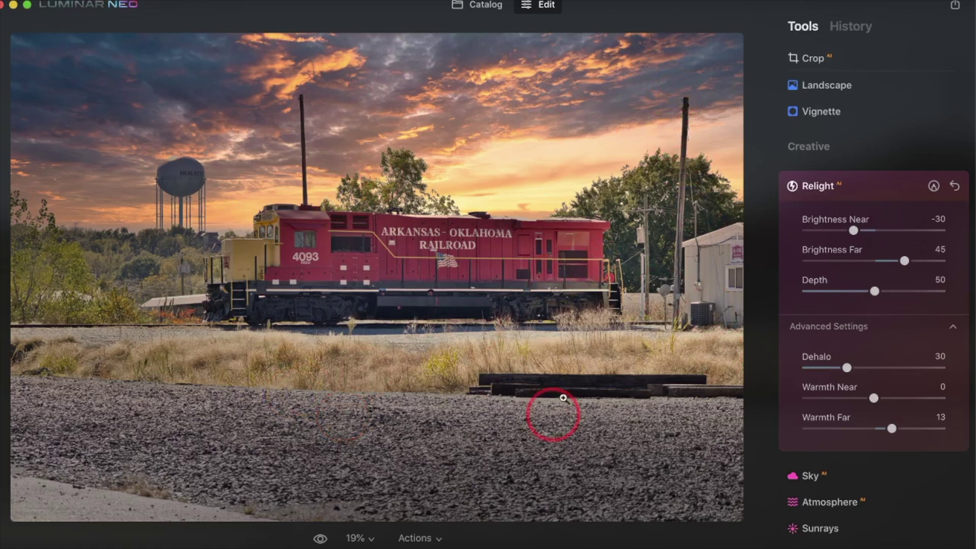
{"action": "left_click", "coordinate": [847, 192]}
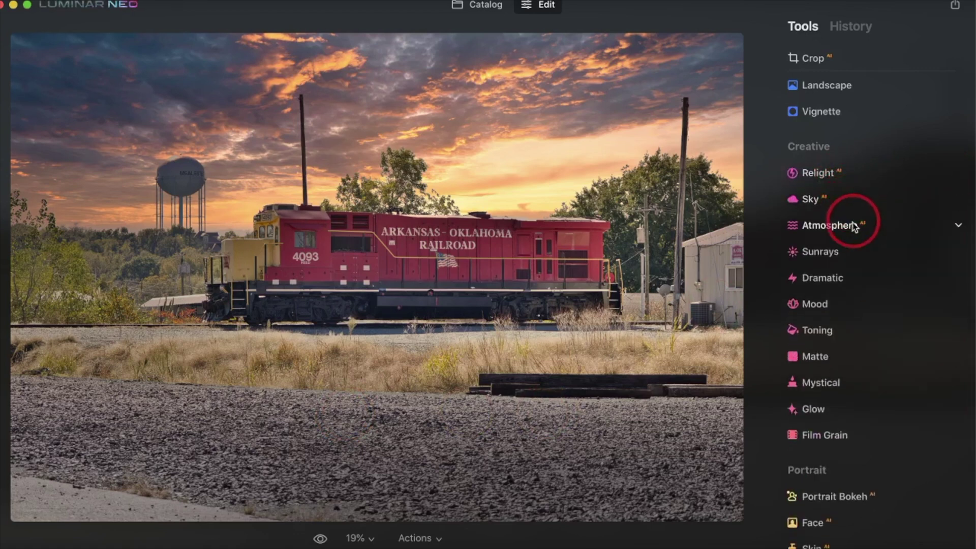
Open the canal-side harbour houses photo from the Catalog in the editor
{"action": "left_click", "coordinate": [476, 9]}
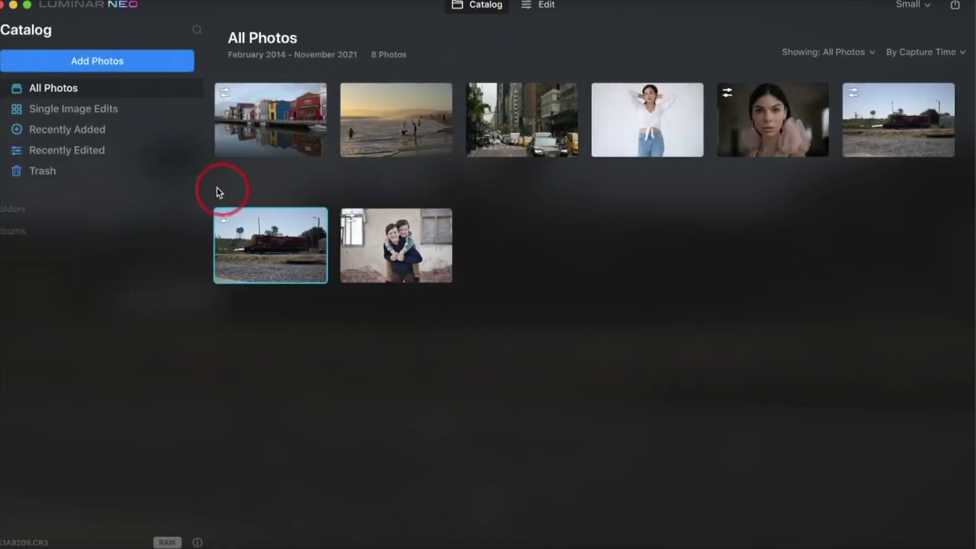
{"action": "left_click", "coordinate": [281, 128]}
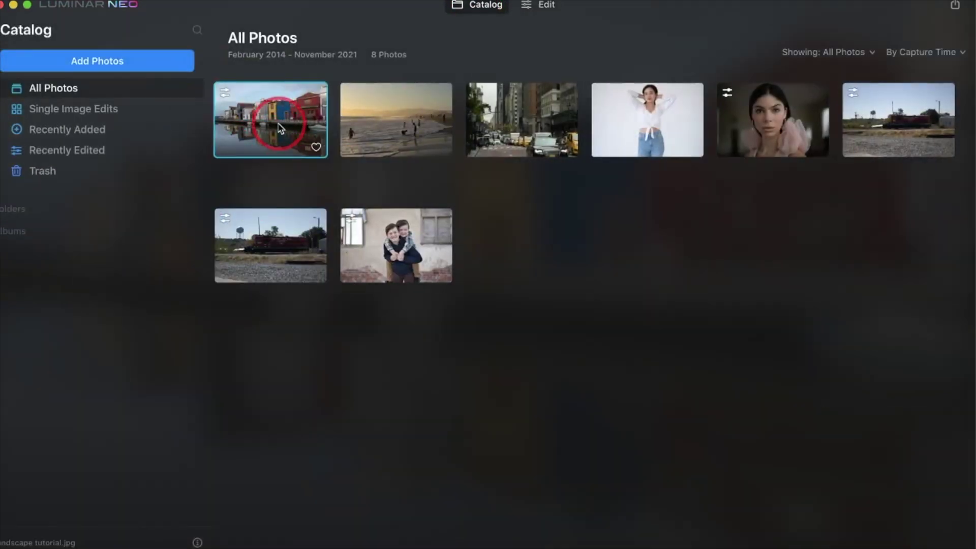
{"action": "double_click", "coordinate": [280, 129]}
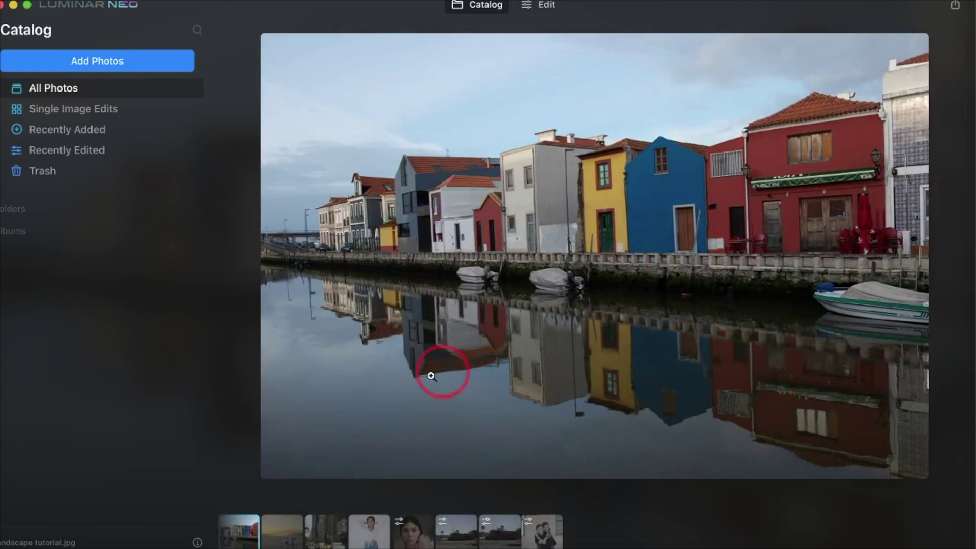
{"action": "left_click", "coordinate": [540, 6]}
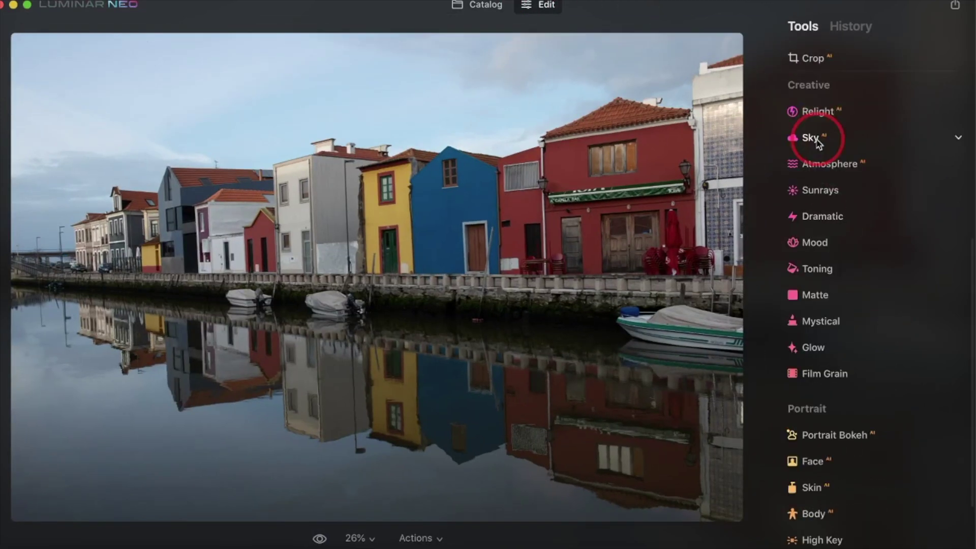
Choose Blue Sky 7 as the replacement sky in Sky AI
{"action": "left_click", "coordinate": [814, 137]}
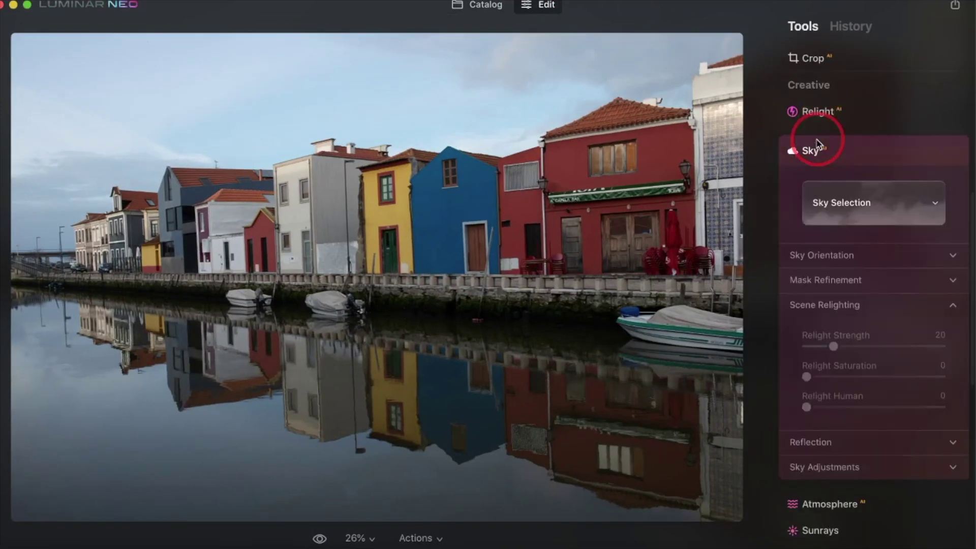
{"action": "left_click", "coordinate": [883, 206]}
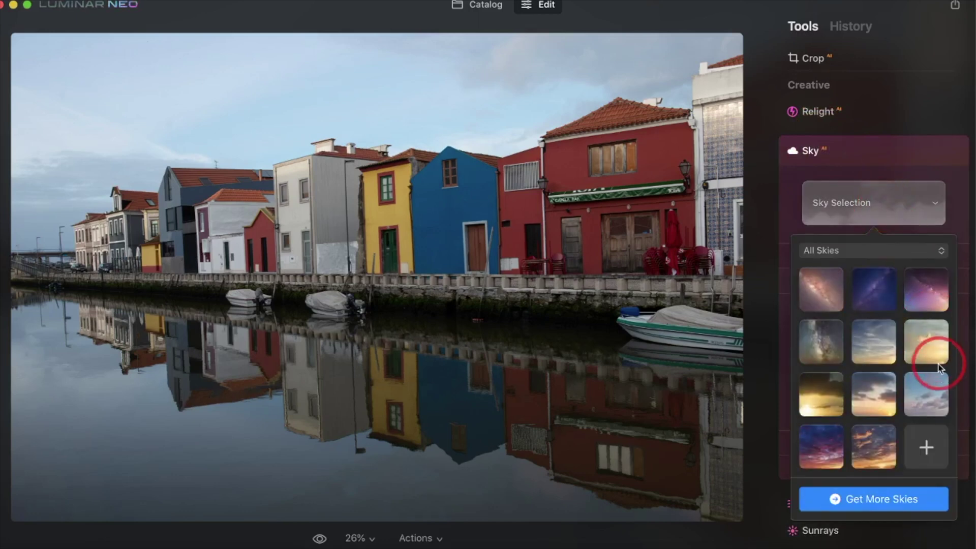
{"action": "scroll", "coordinate": [930, 365], "scroll_direction": "down", "scroll_amount": 5}
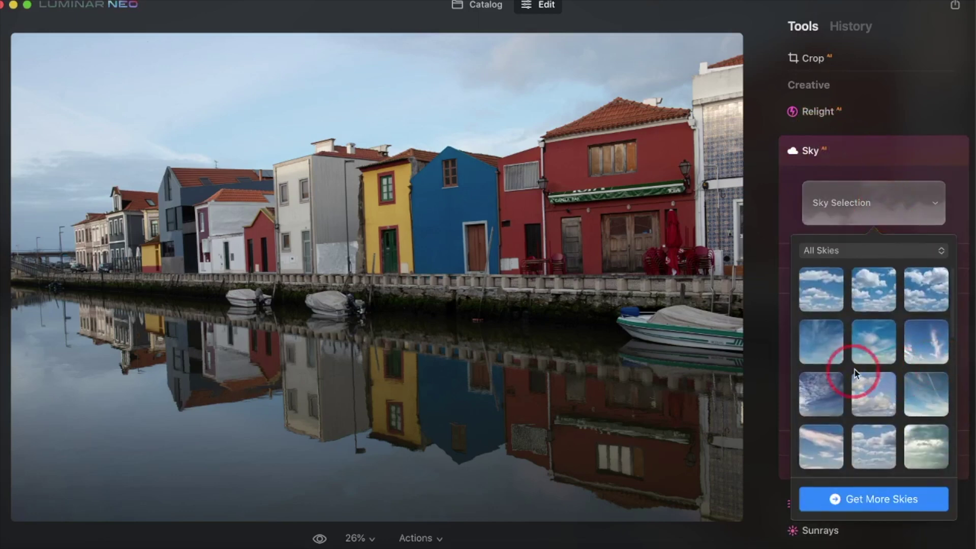
{"action": "left_click", "coordinate": [826, 395]}
{"action": "left_click", "coordinate": [856, 204]}
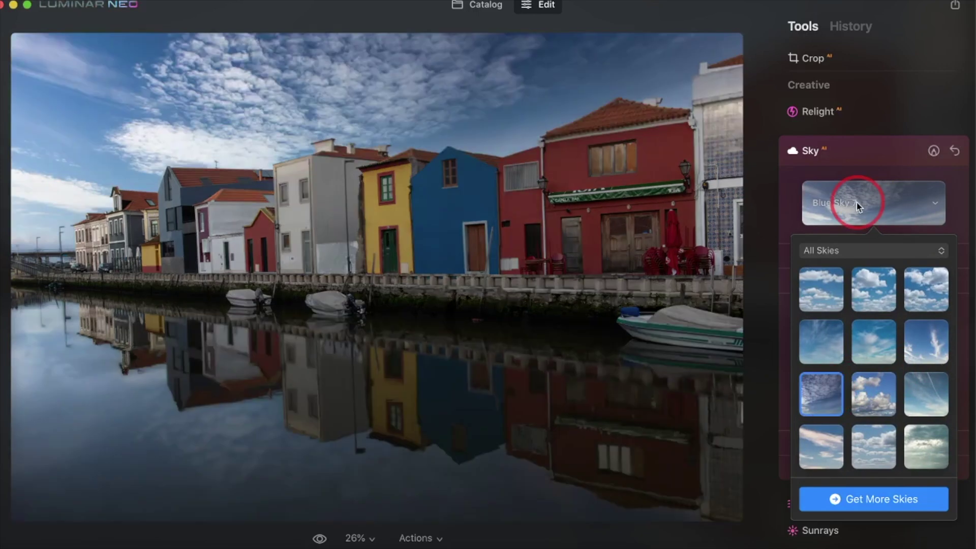
{"action": "left_click", "coordinate": [857, 204]}
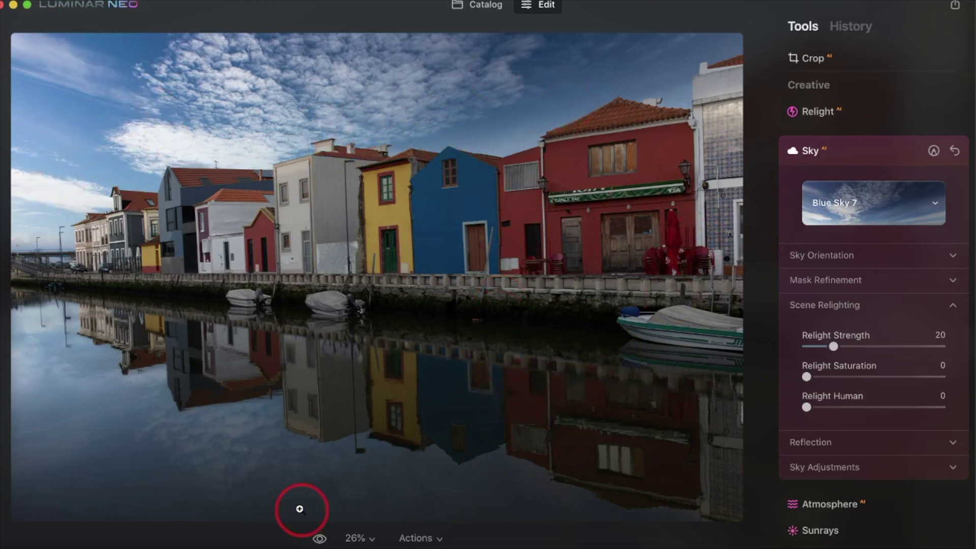
Zoom in on the water reflection twice to inspect it, fitting the photo back each time
{"action": "left_click", "coordinate": [291, 483]}
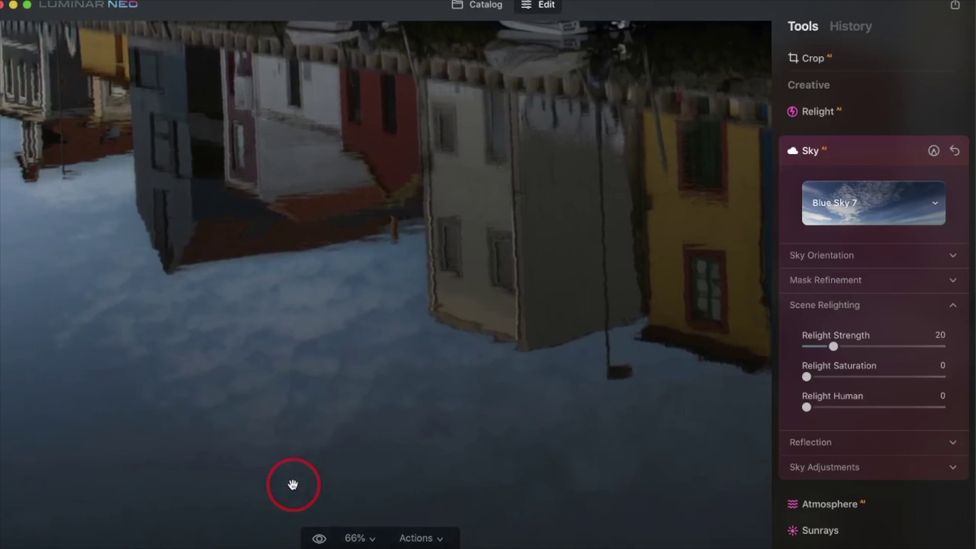
{"action": "left_click", "coordinate": [433, 443]}
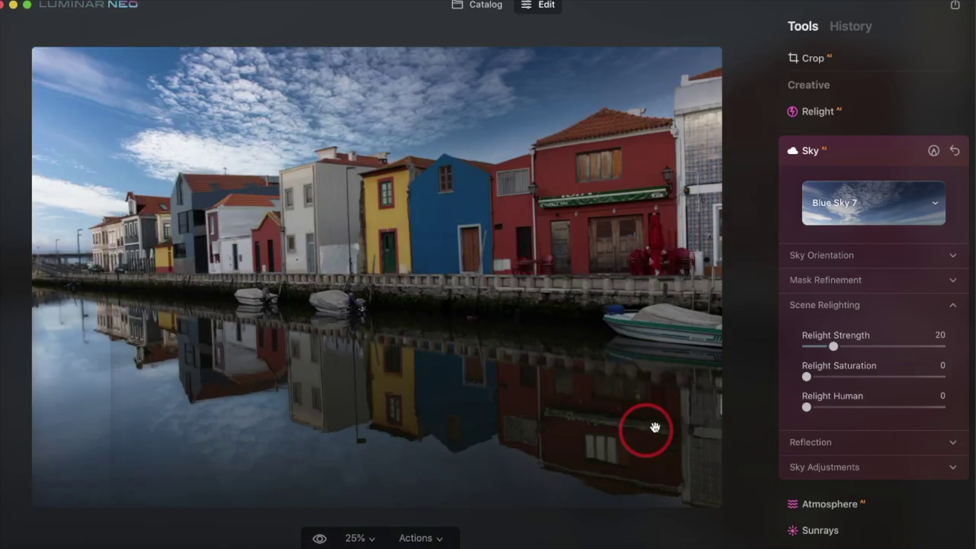
{"action": "left_click", "coordinate": [440, 430]}
{"action": "left_click", "coordinate": [440, 436]}
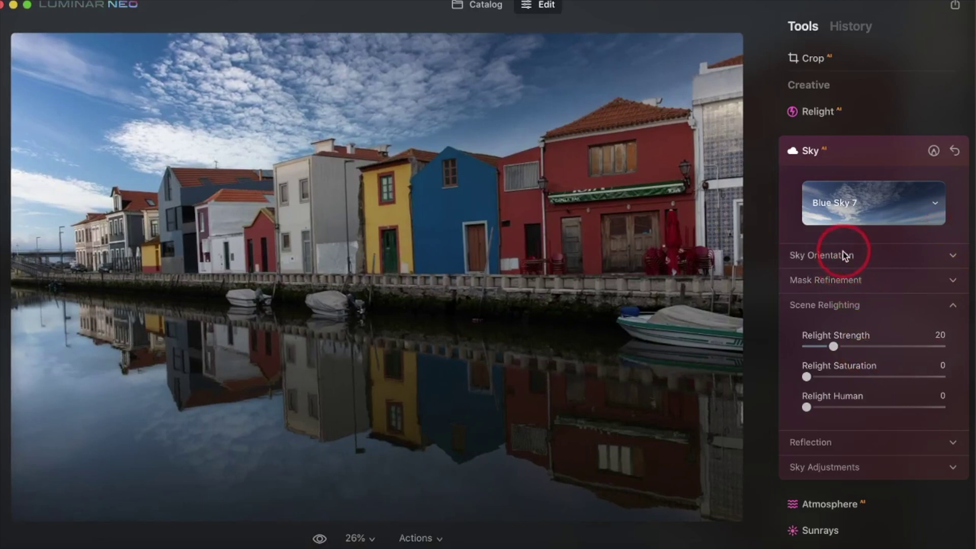
Test flipping the Blue Sky 7 sky, revert it, and set Horizontal Position to -10
{"action": "left_click", "coordinate": [844, 255]}
{"action": "scroll", "coordinate": [845, 257], "scroll_direction": "down", "scroll_amount": 2}
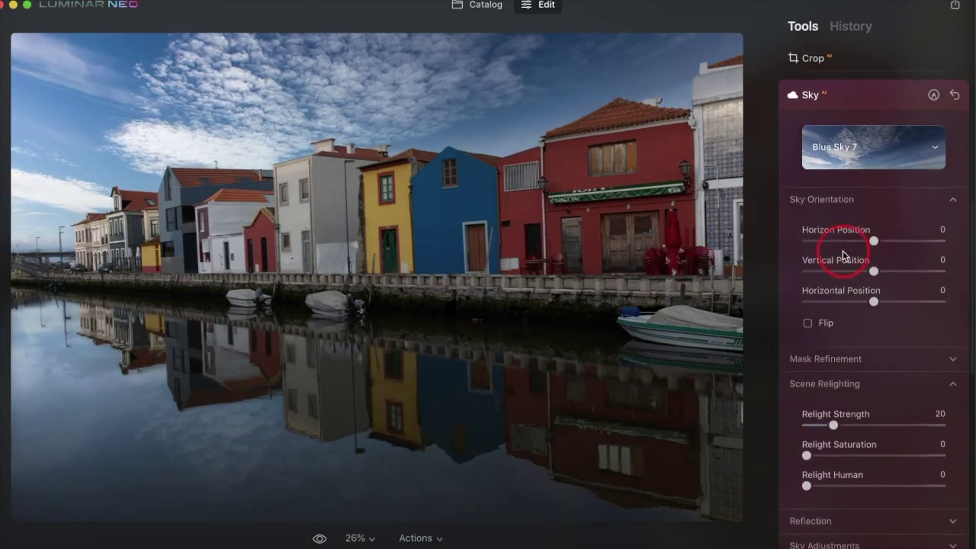
{"action": "left_click", "coordinate": [808, 322]}
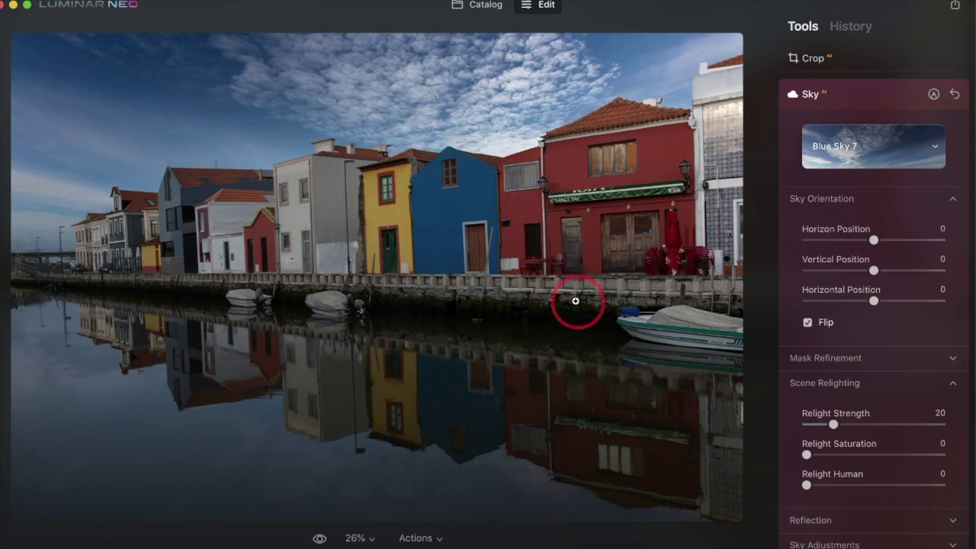
{"action": "left_click", "coordinate": [808, 323]}
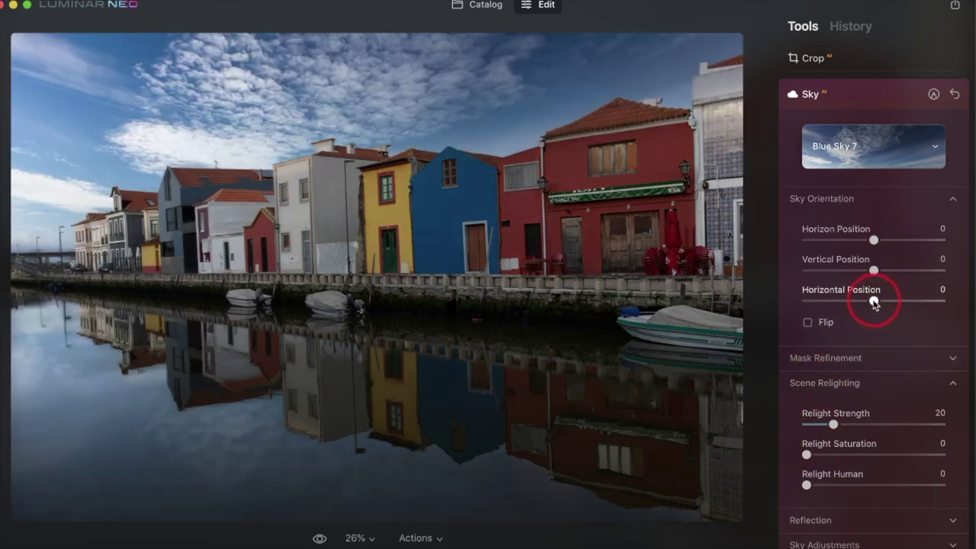
{"action": "left_click_drag", "start_coordinate": [874, 302], "coordinate": [866, 304]}
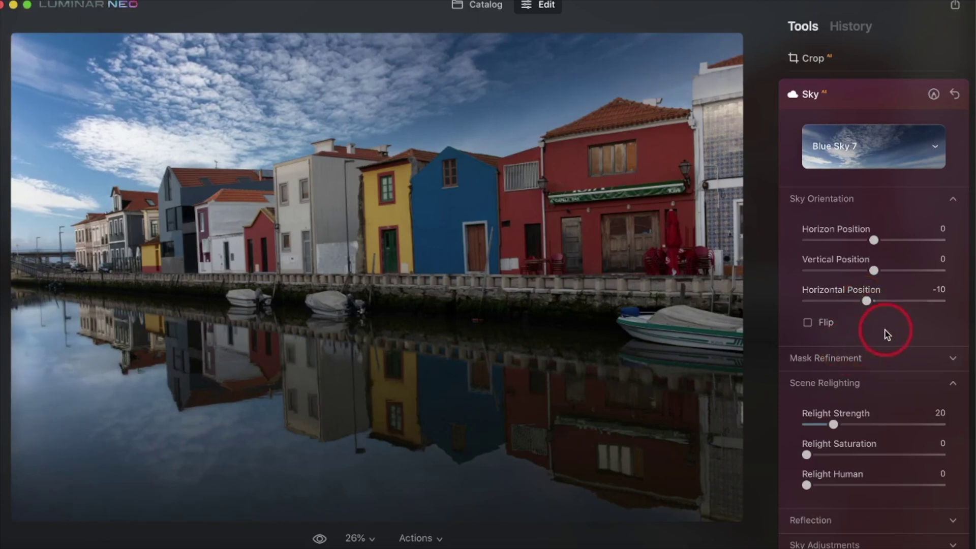
{"action": "scroll", "coordinate": [888, 333], "scroll_direction": "down", "scroll_amount": 3}
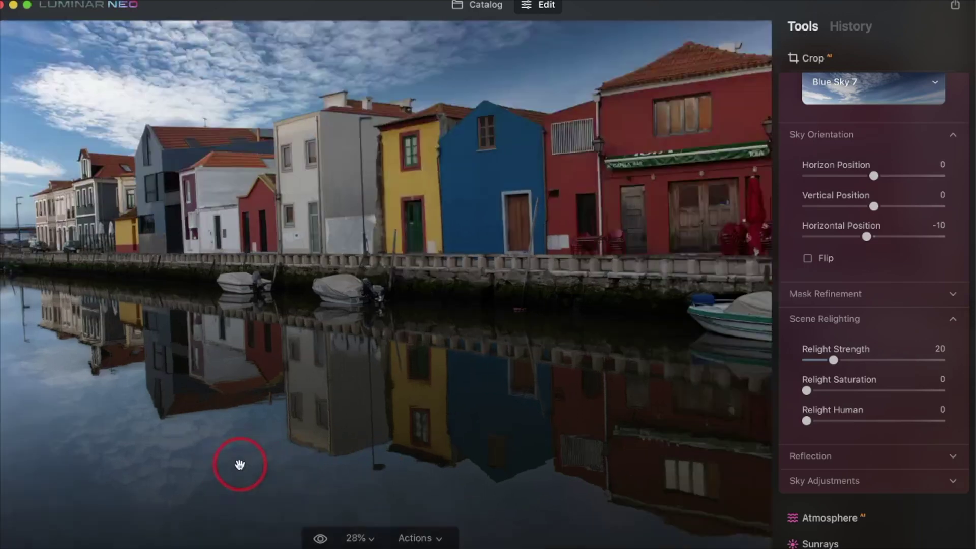
Set Reflection's Water Blur to 10 and zoom in to check the softened canal reflection
{"action": "left_click", "coordinate": [238, 464]}
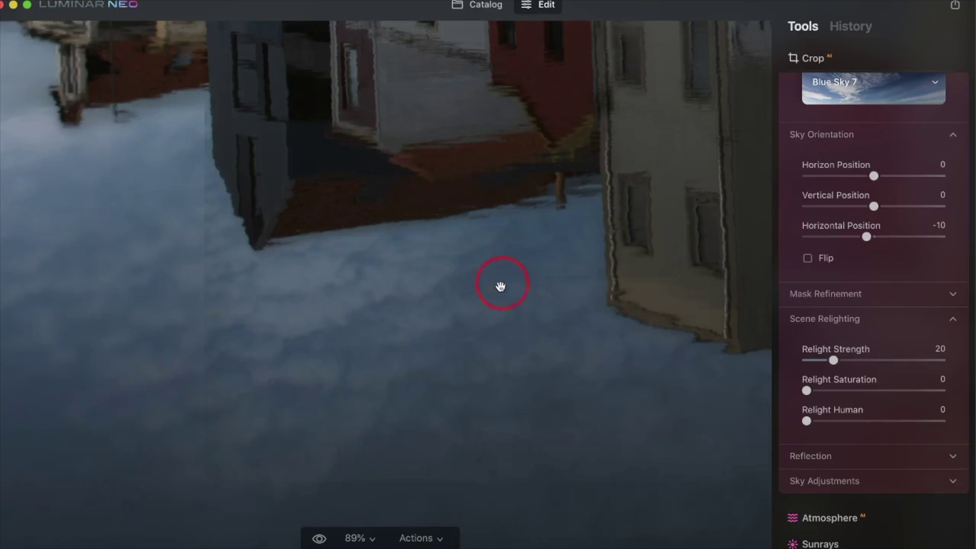
{"action": "double_click", "coordinate": [384, 372]}
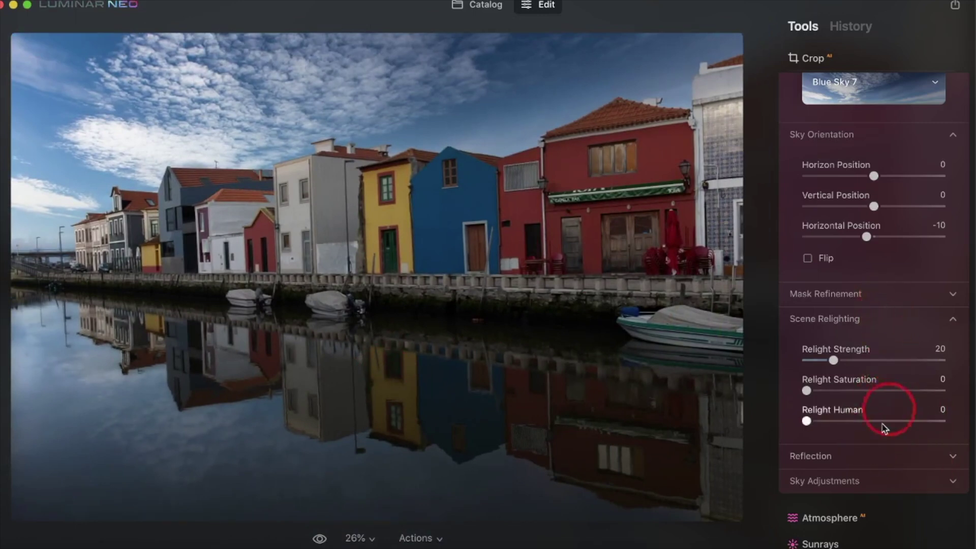
{"action": "left_click", "coordinate": [869, 460]}
{"action": "scroll", "coordinate": [870, 462], "scroll_direction": "down", "scroll_amount": 3}
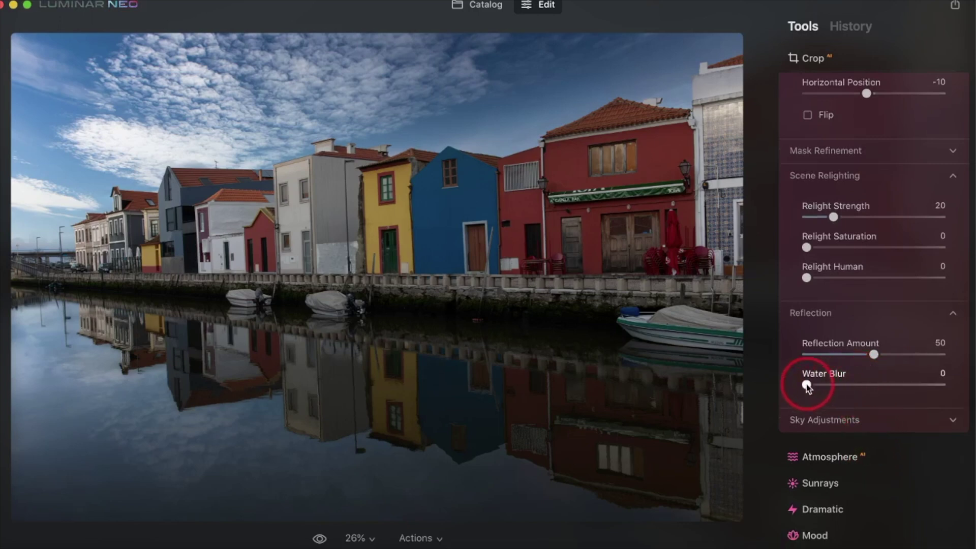
{"action": "left_click_drag", "start_coordinate": [807, 387], "coordinate": [815, 389]}
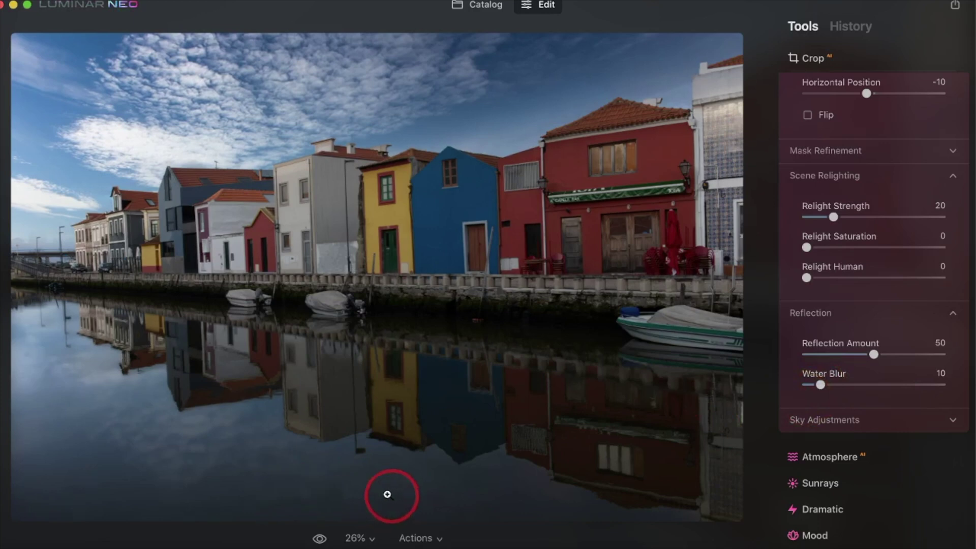
{"action": "left_click", "coordinate": [239, 461]}
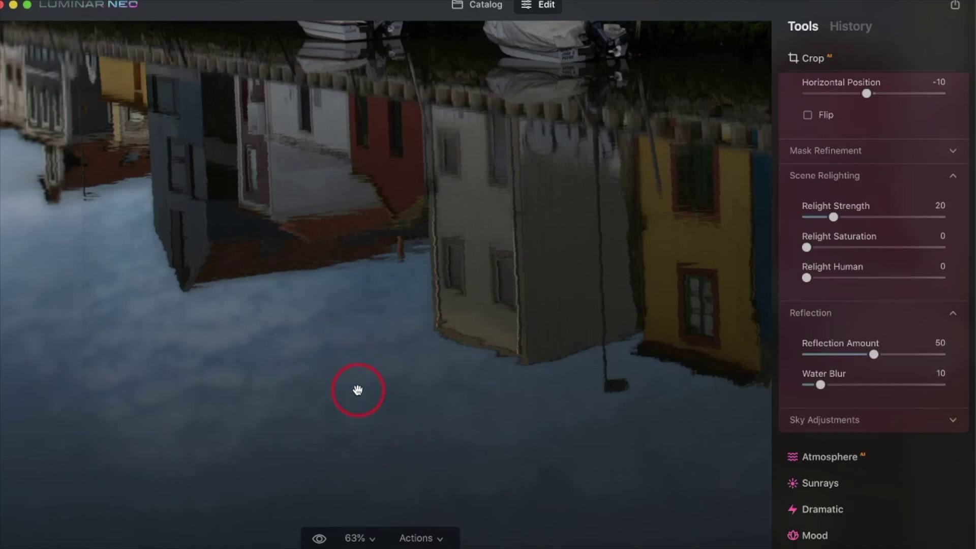
{"action": "key", "text": "super+0"}
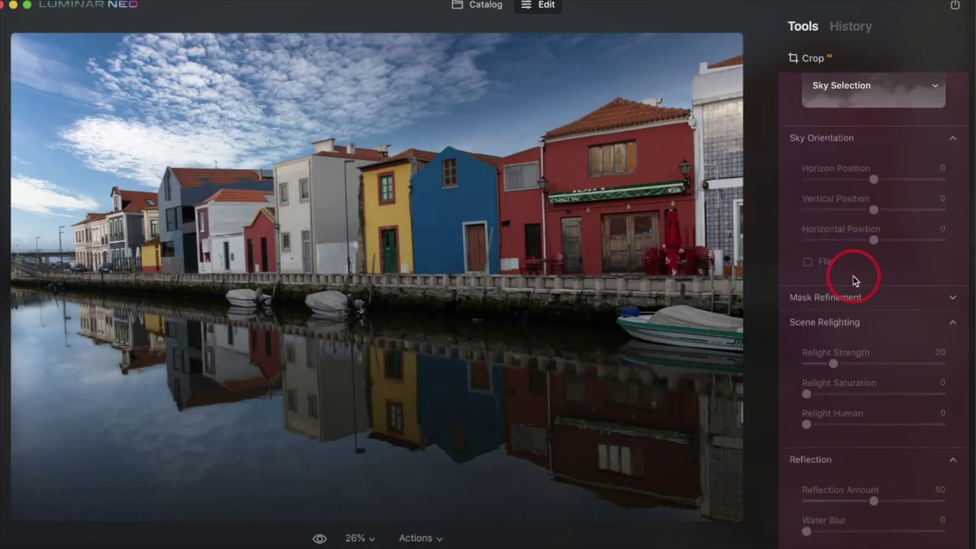
Zoom in on the canal houses, zoom back out, and fit the whole photo in view
{"action": "scroll", "coordinate": [854, 279], "scroll_direction": "down", "scroll_amount": 5}
{"action": "scroll", "coordinate": [854, 279], "scroll_direction": "down", "scroll_amount": 3}
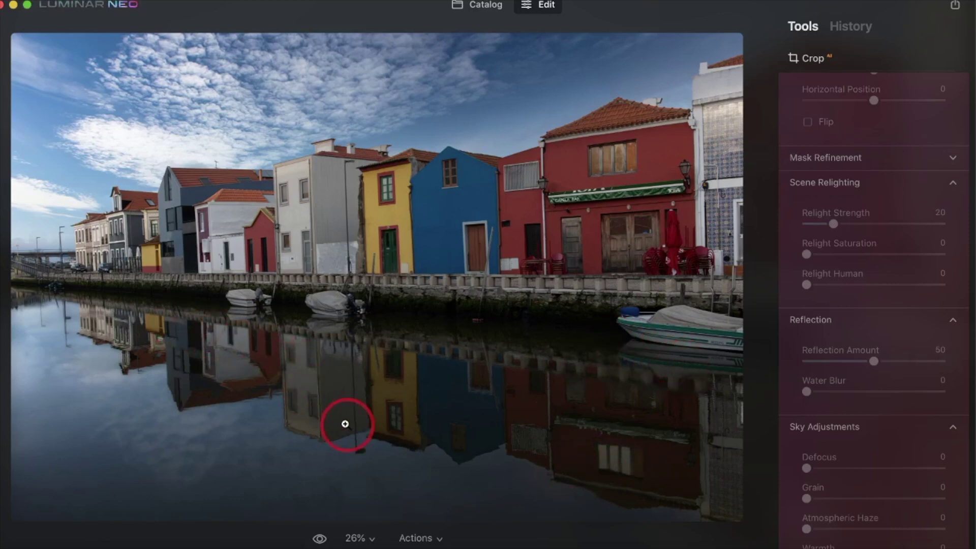
{"action": "left_click", "coordinate": [81, 255]}
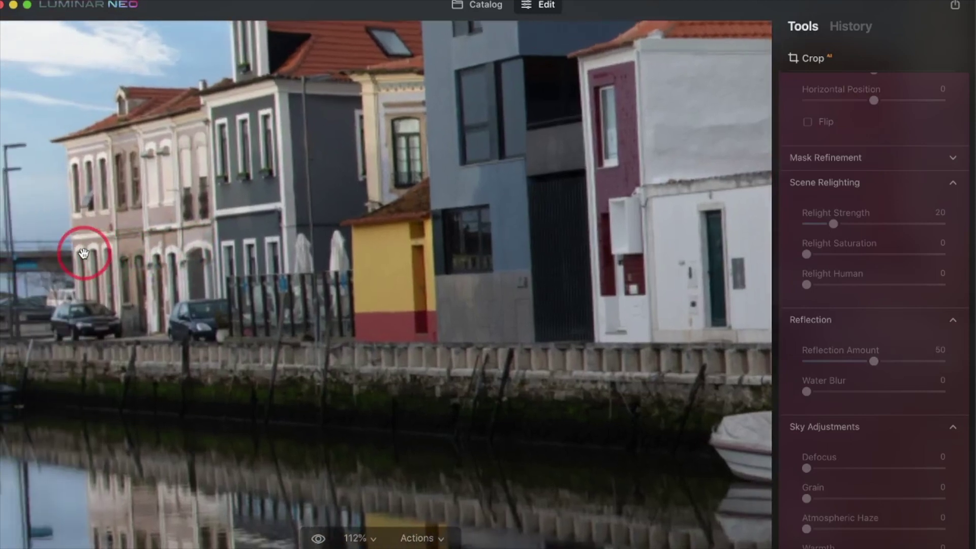
{"action": "left_click", "coordinate": [84, 253]}
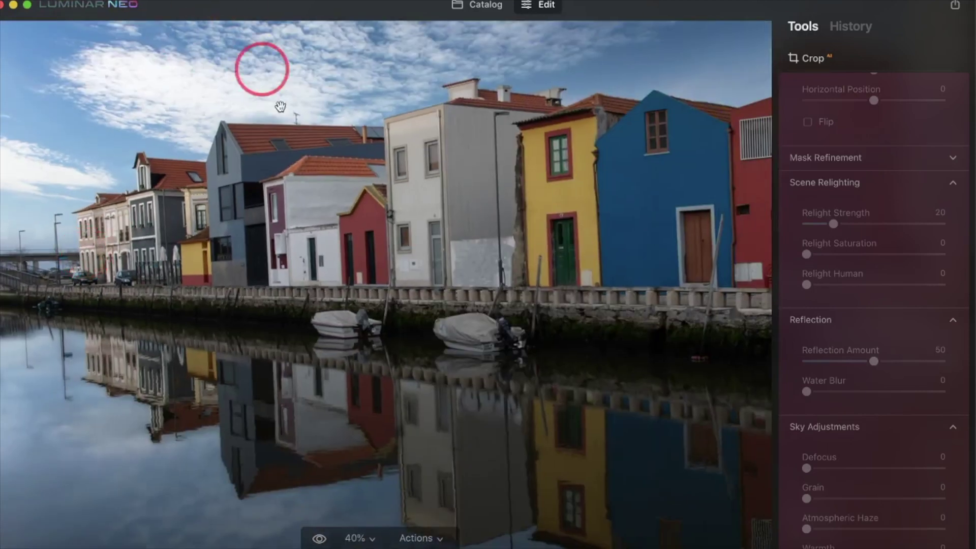
{"action": "key", "text": "super+0"}
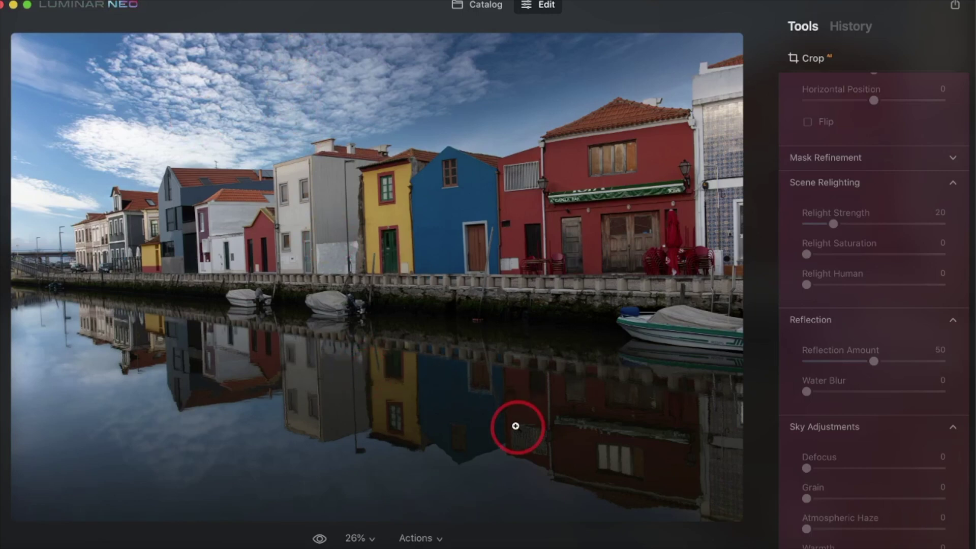
{"action": "scroll", "coordinate": [858, 450], "scroll_direction": "down", "scroll_amount": 4}
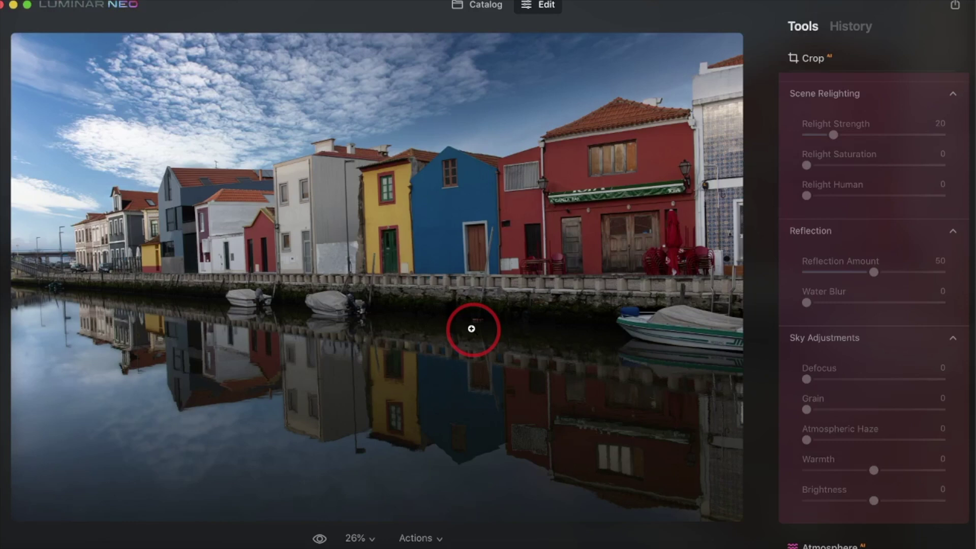
Open the close-up portrait from the Catalog and check it with a quick zoom in and out
{"action": "scroll", "coordinate": [907, 152], "scroll_direction": "up", "scroll_amount": 8}
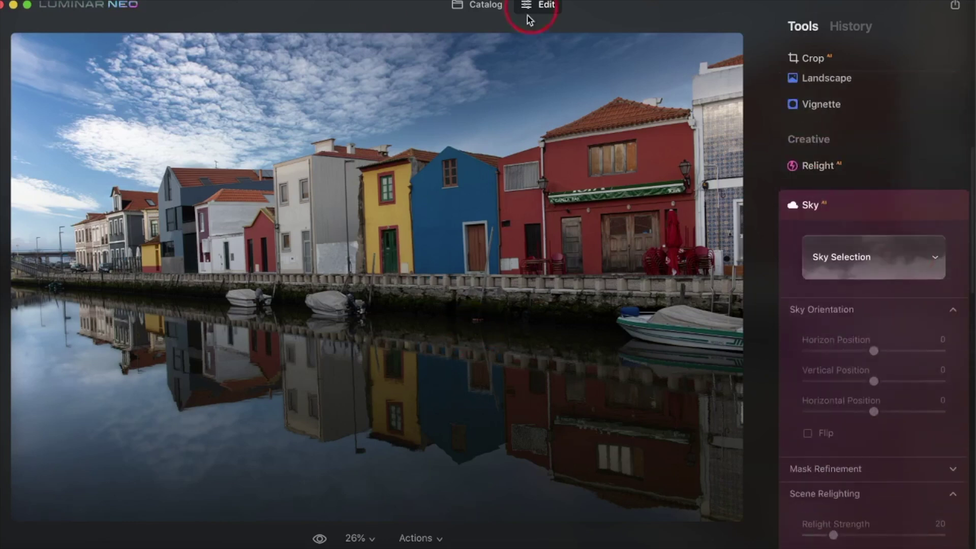
{"action": "left_click", "coordinate": [483, 17]}
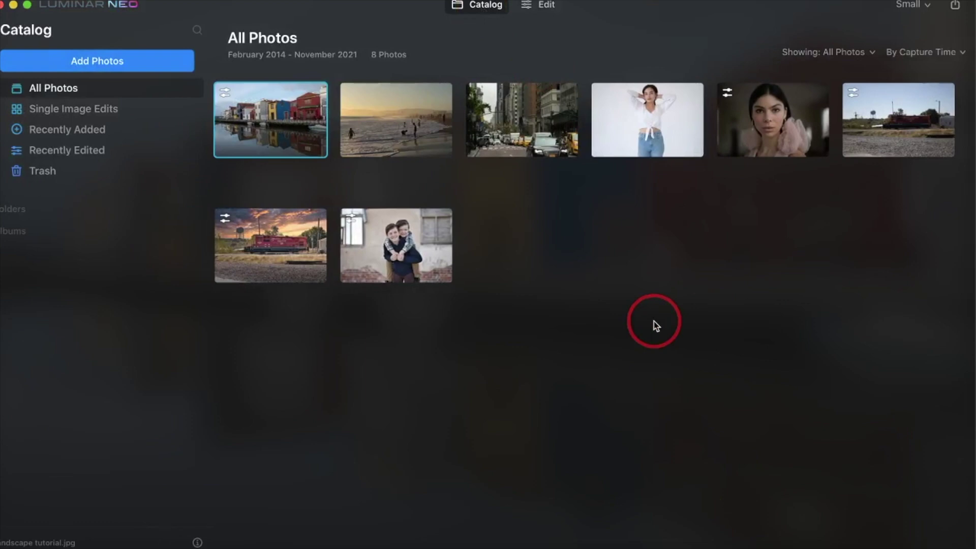
{"action": "left_click", "coordinate": [770, 123]}
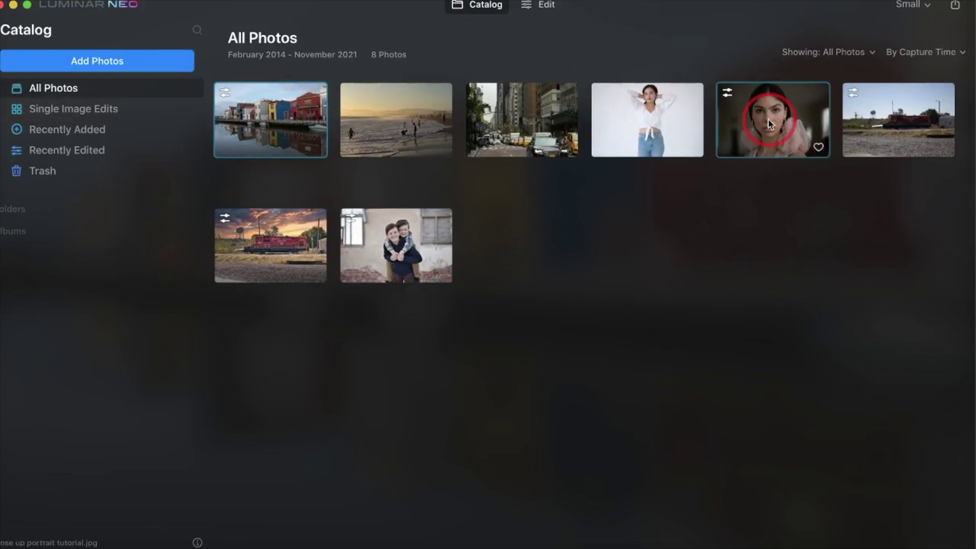
{"action": "double_click", "coordinate": [770, 124]}
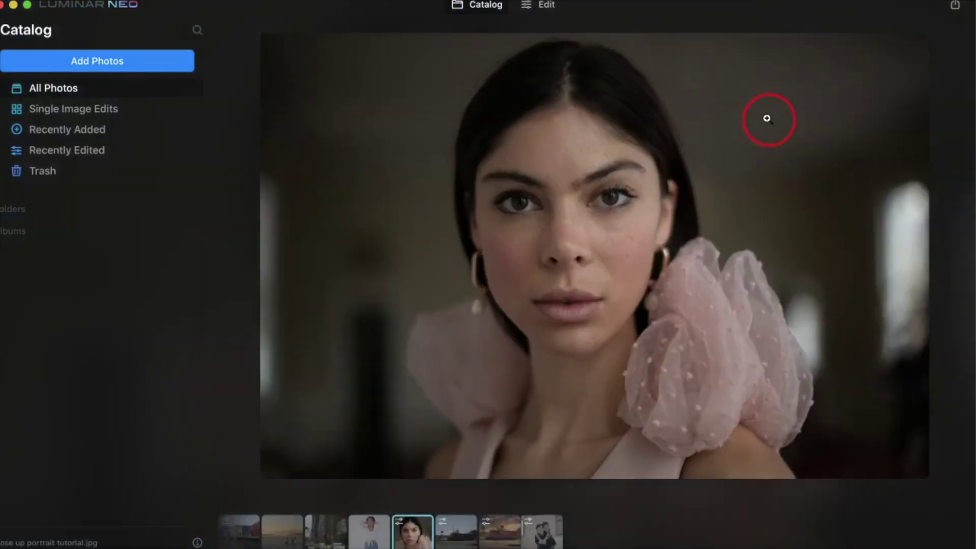
{"action": "left_click", "coordinate": [546, 6]}
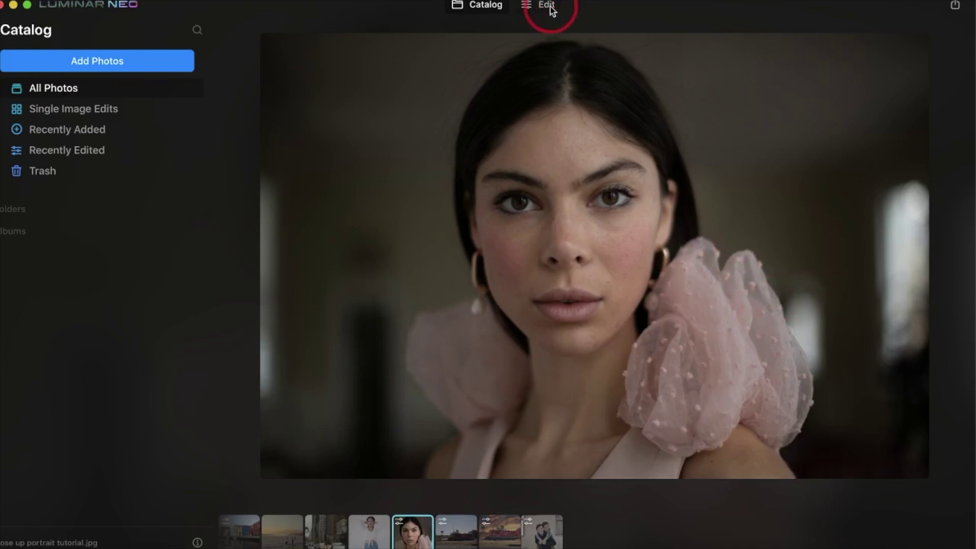
{"action": "left_click", "coordinate": [872, 284]}
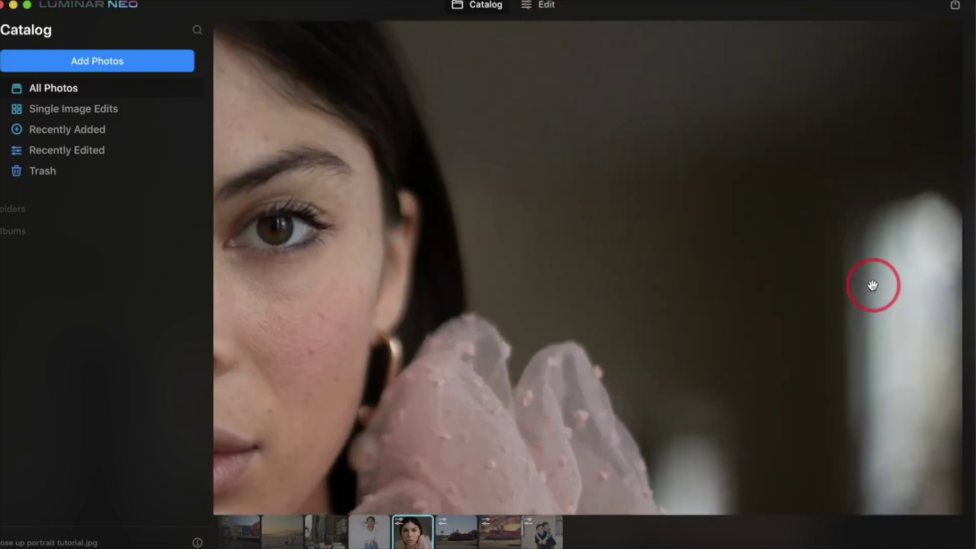
{"action": "left_click", "coordinate": [871, 283]}
{"action": "left_click", "coordinate": [545, 7]}
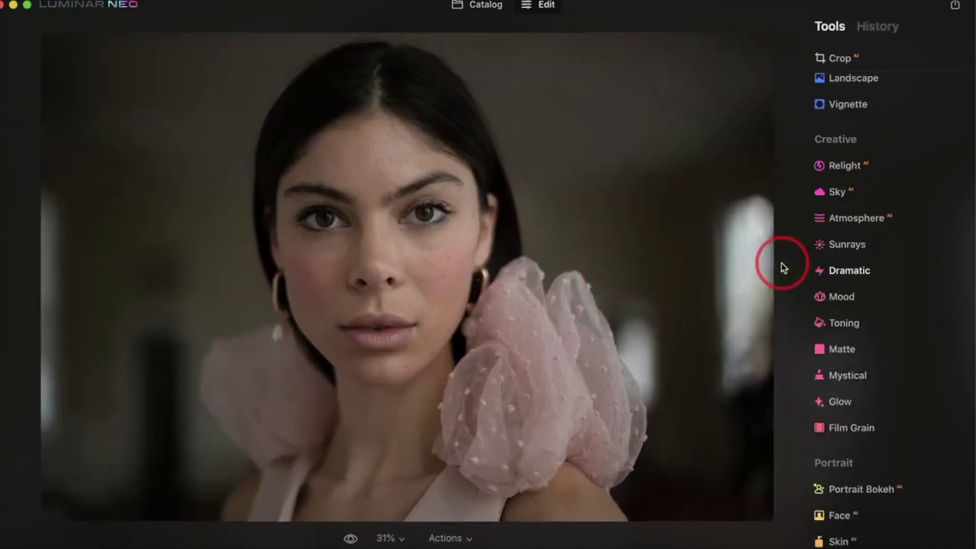
{"action": "scroll", "coordinate": [885, 454], "scroll_direction": "down", "scroll_amount": 5}
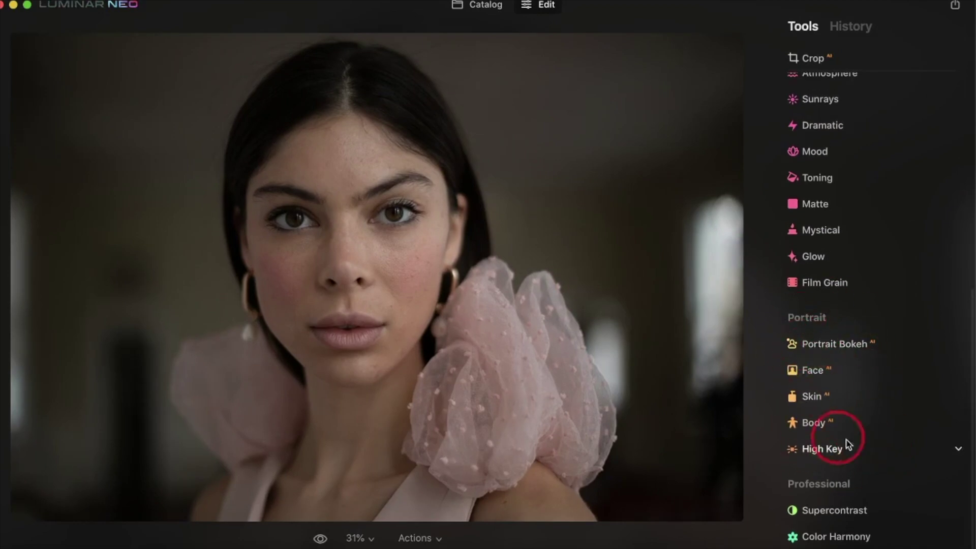
{"action": "scroll", "coordinate": [864, 443], "scroll_direction": "up", "scroll_amount": 13}
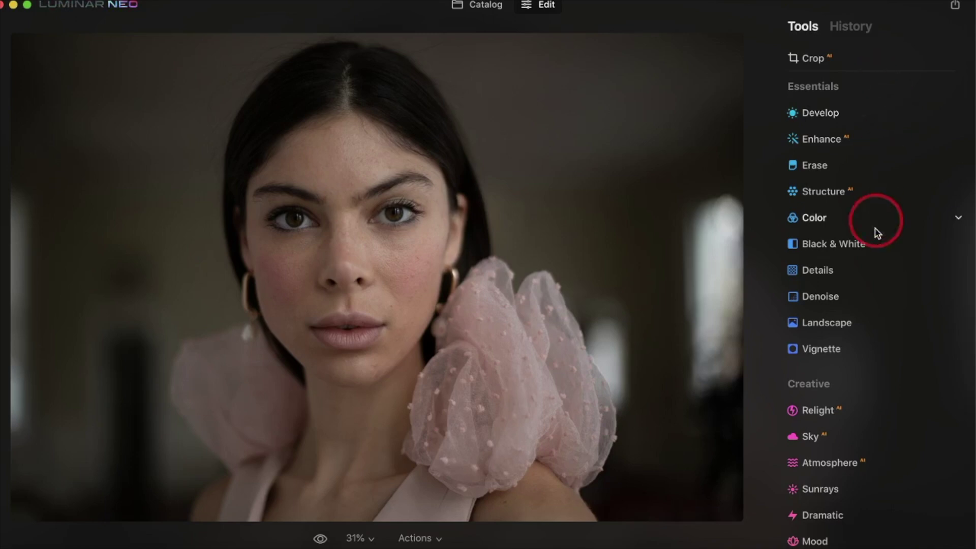
{"action": "scroll", "coordinate": [876, 314], "scroll_direction": "down", "scroll_amount": 1}
{"action": "scroll", "coordinate": [877, 300], "scroll_direction": "up", "scroll_amount": 1}
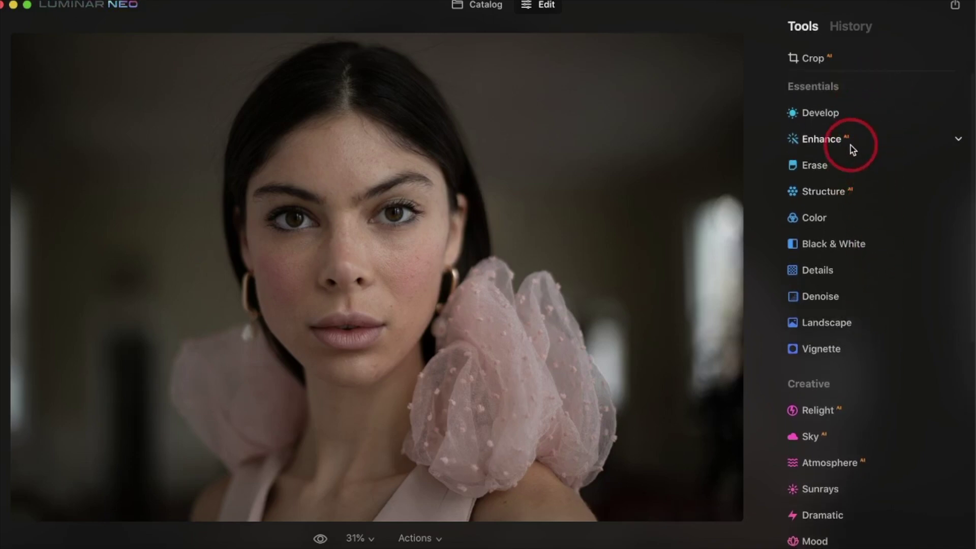
{"action": "scroll", "coordinate": [885, 336], "scroll_direction": "down", "scroll_amount": 8}
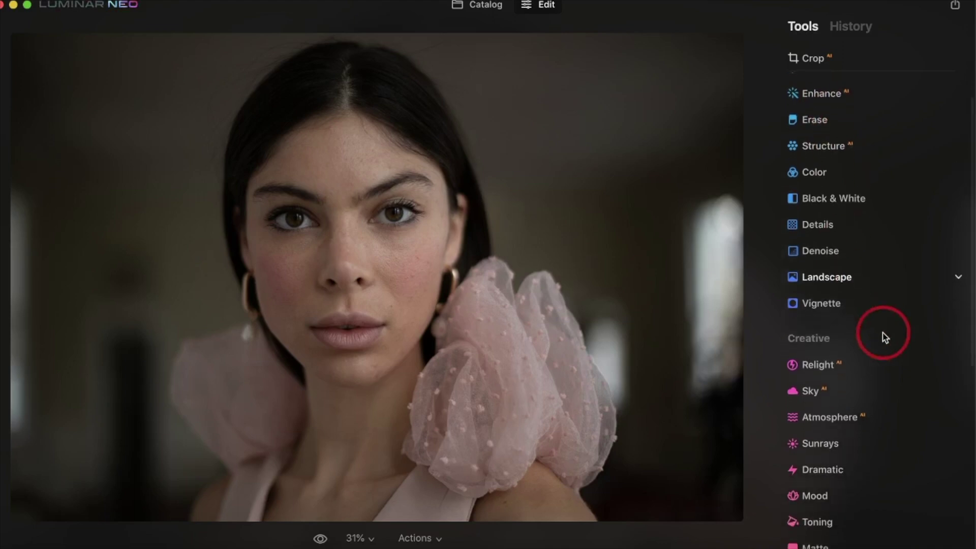
{"action": "scroll", "coordinate": [885, 336], "scroll_direction": "down", "scroll_amount": 7}
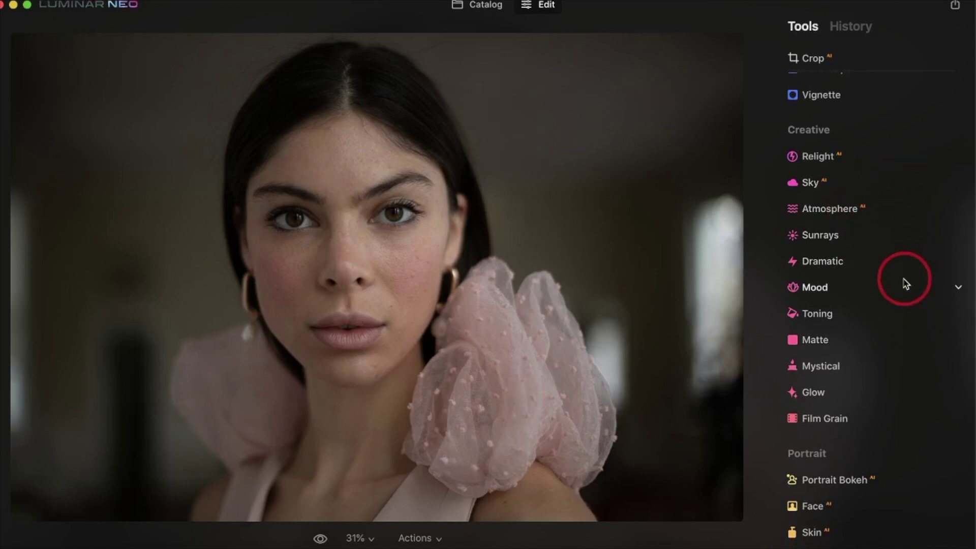
{"action": "left_click", "coordinate": [885, 293]}
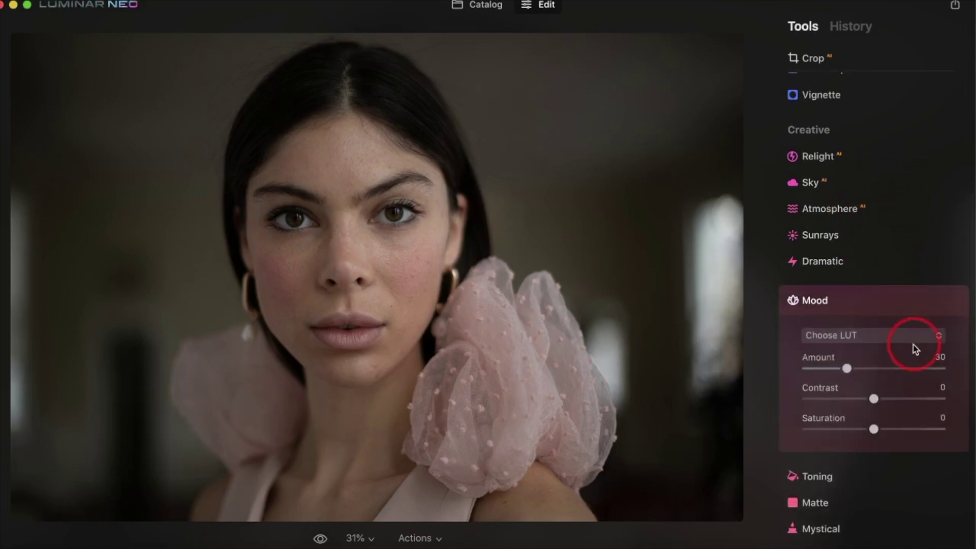
{"action": "left_click", "coordinate": [899, 299]}
{"action": "scroll", "coordinate": [899, 297], "scroll_direction": "down", "scroll_amount": 5}
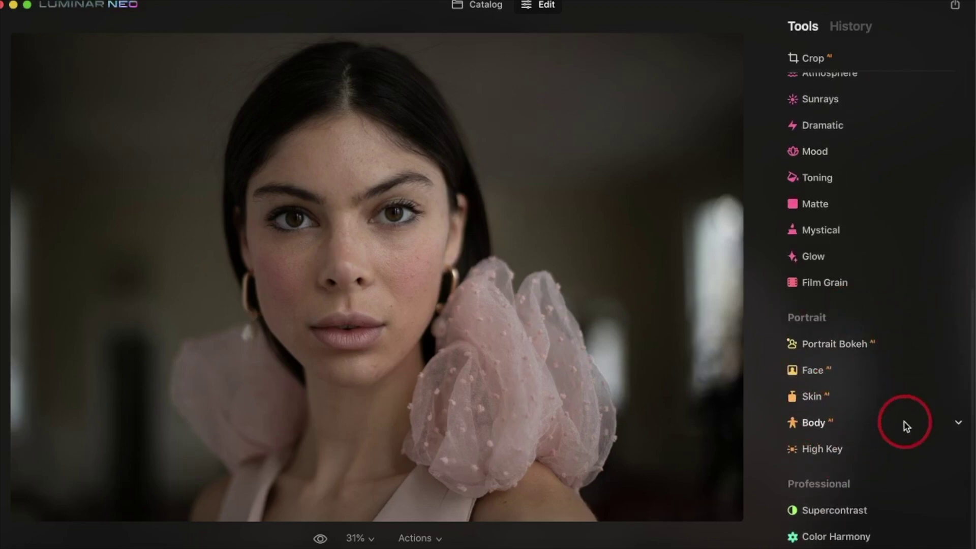
In Face AI, set Face Light to about 26 and list the Iris colour choices
{"action": "left_click", "coordinate": [829, 367]}
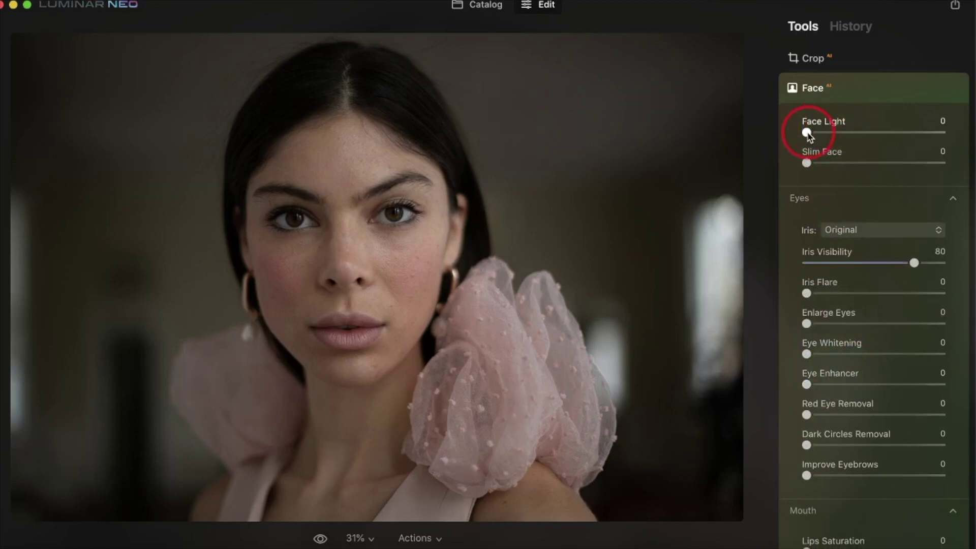
{"action": "left_click_drag", "start_coordinate": [807, 133], "coordinate": [856, 139]}
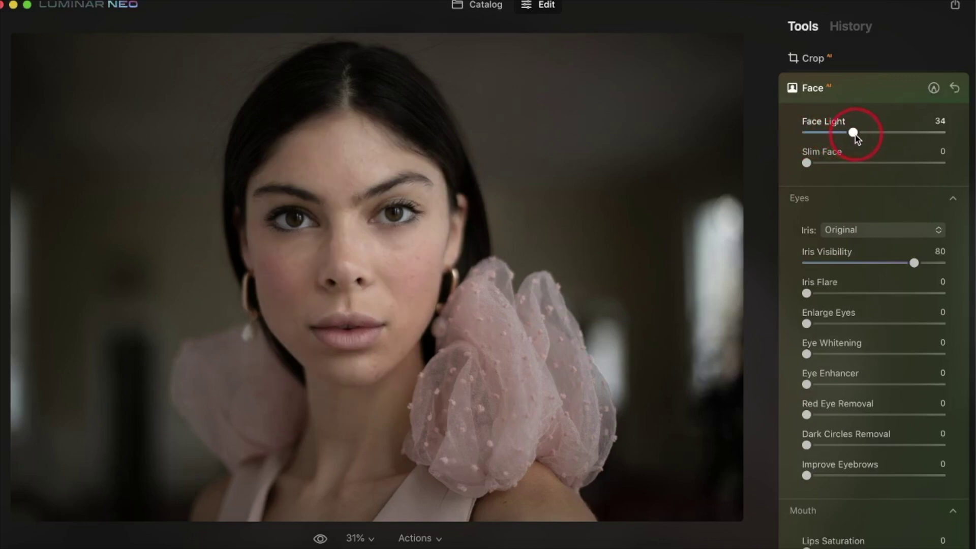
{"action": "mouse_move", "coordinate": [858, 140]}
{"action": "left_mouse_down"}
{"action": "mouse_move", "coordinate": [793, 153]}
{"action": "mouse_move", "coordinate": [845, 144]}
{"action": "left_mouse_up"}
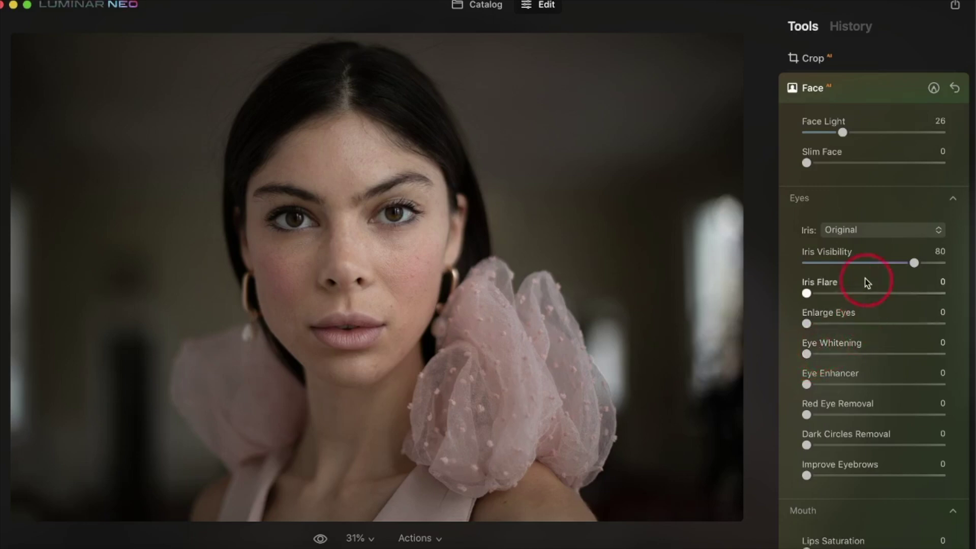
{"action": "left_click", "coordinate": [850, 236]}
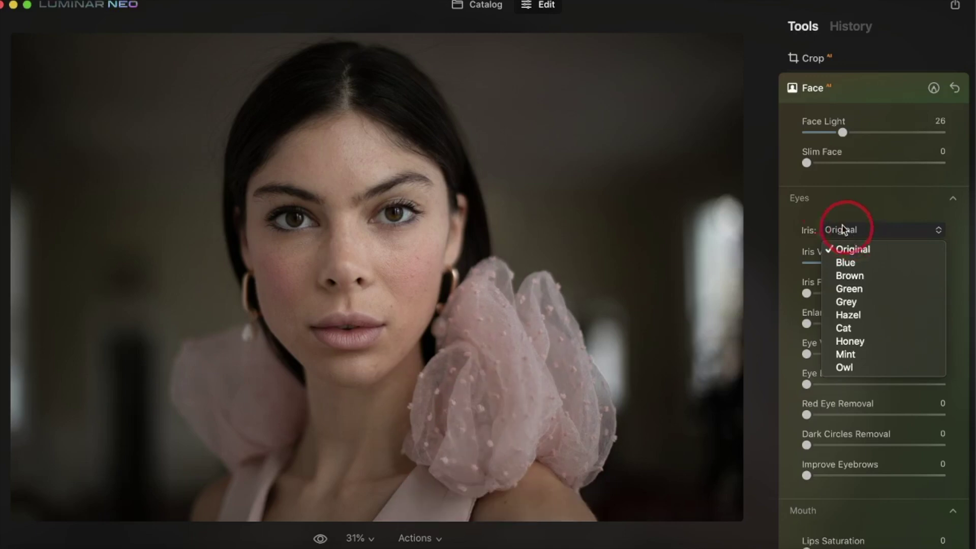
Try Blue for the iris colour, then recolour the irises Hazel instead
{"action": "left_click", "coordinate": [384, 252]}
{"action": "scroll", "coordinate": [384, 252], "scroll_direction": "up", "scroll_amount": 5}
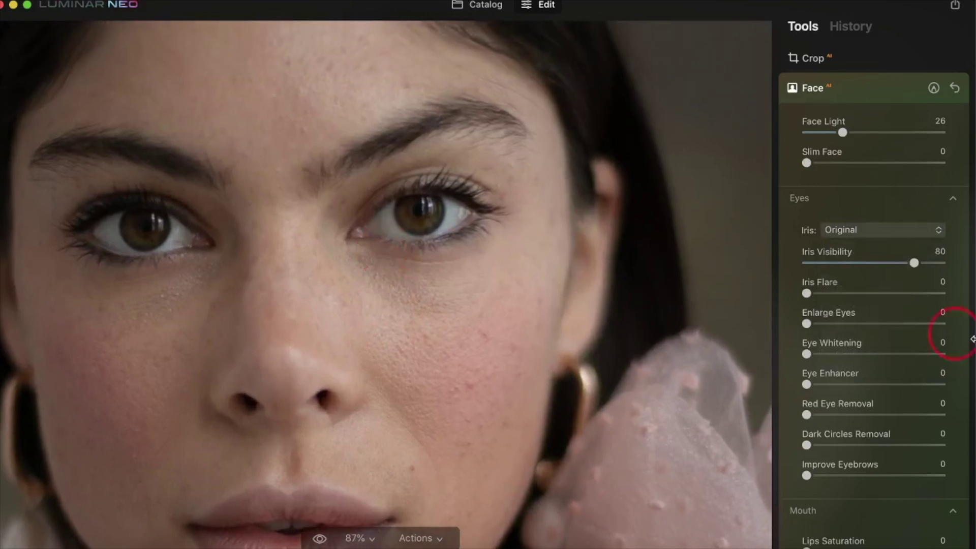
{"action": "left_click", "coordinate": [870, 233]}
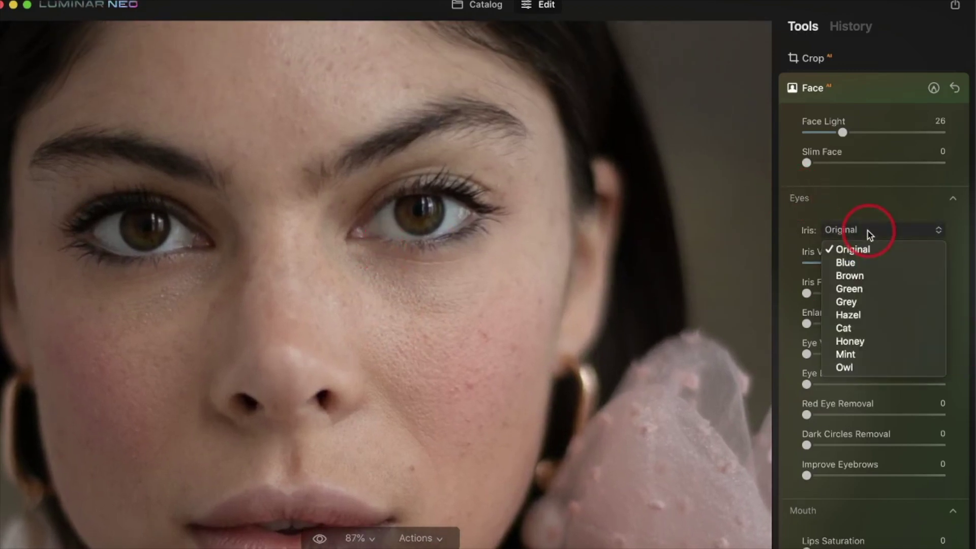
{"action": "left_click", "coordinate": [891, 269]}
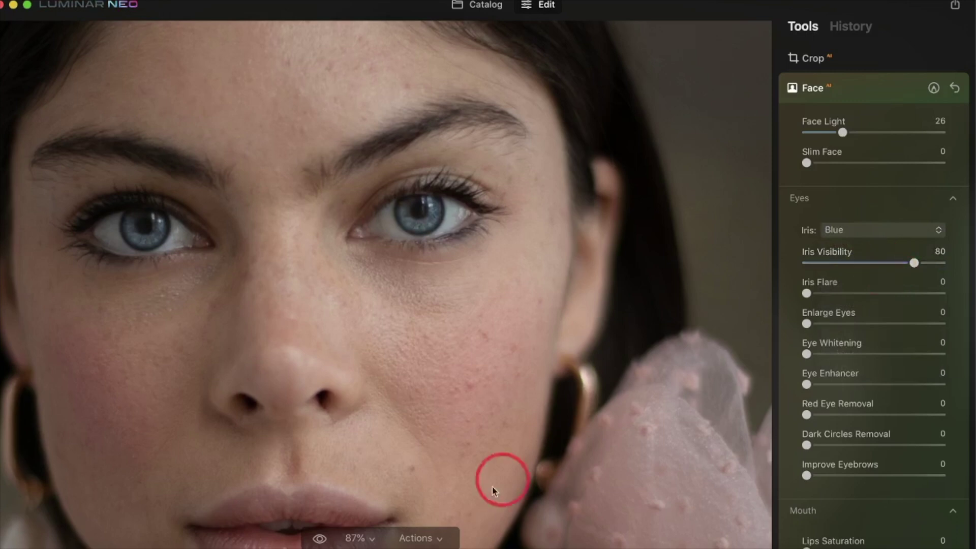
{"action": "scroll", "coordinate": [478, 492], "scroll_direction": "down", "scroll_amount": 5}
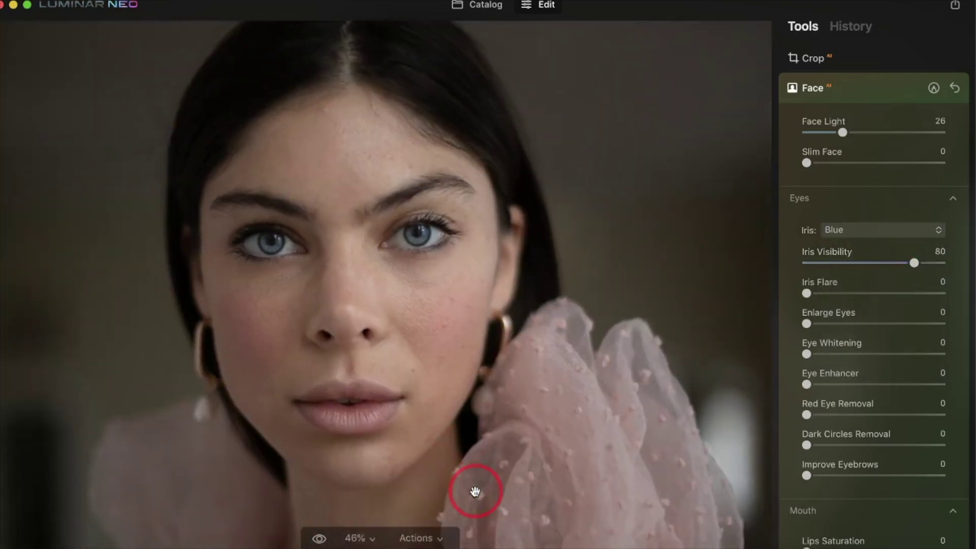
{"action": "scroll", "coordinate": [475, 491], "scroll_direction": "up", "scroll_amount": 3}
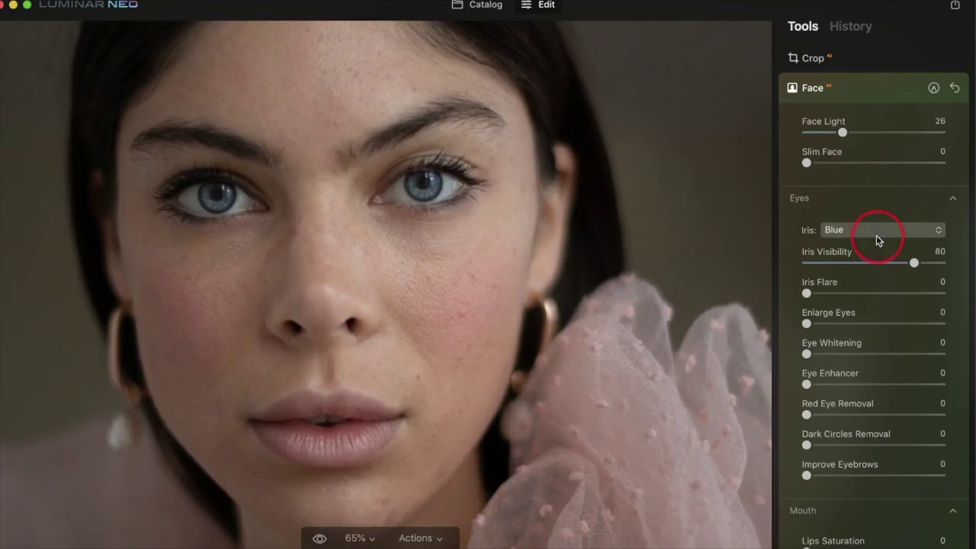
{"action": "left_click", "coordinate": [877, 235]}
{"action": "left_click", "coordinate": [878, 314]}
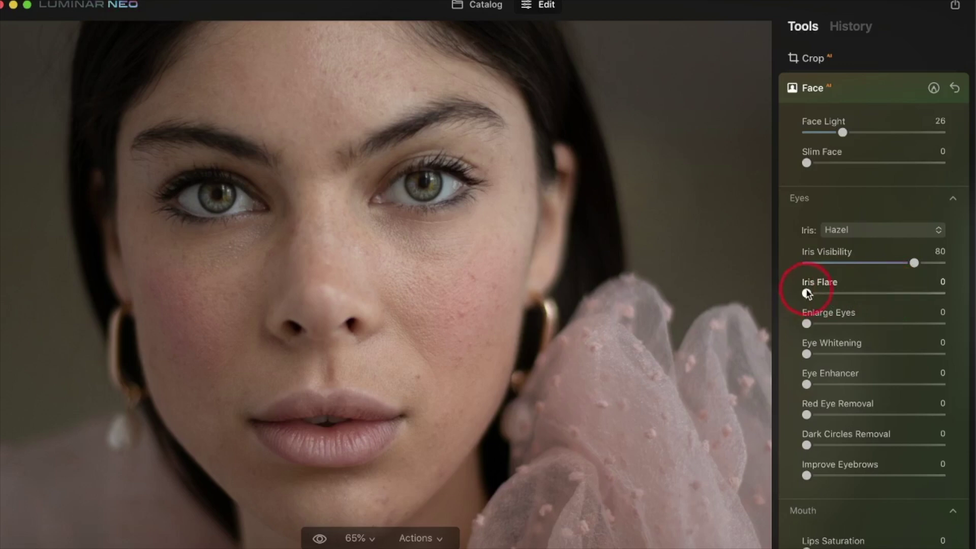
Set Iris Flare to 37 and Eye Whitening to 82 to brighten the eyes
{"action": "left_click_drag", "start_coordinate": [808, 294], "coordinate": [893, 294]}
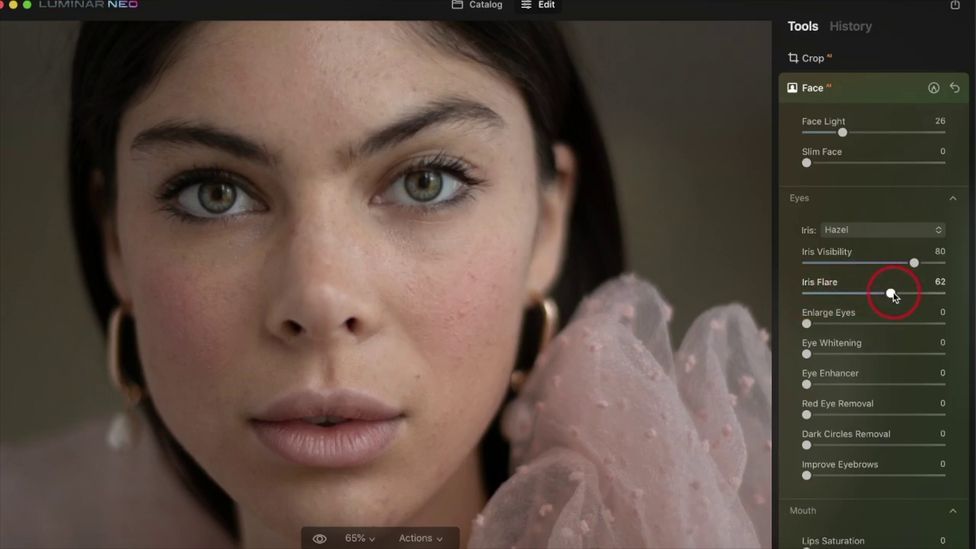
{"action": "left_click_drag", "start_coordinate": [894, 297], "coordinate": [859, 299]}
{"action": "left_click", "coordinate": [828, 342]}
{"action": "left_click", "coordinate": [808, 355]}
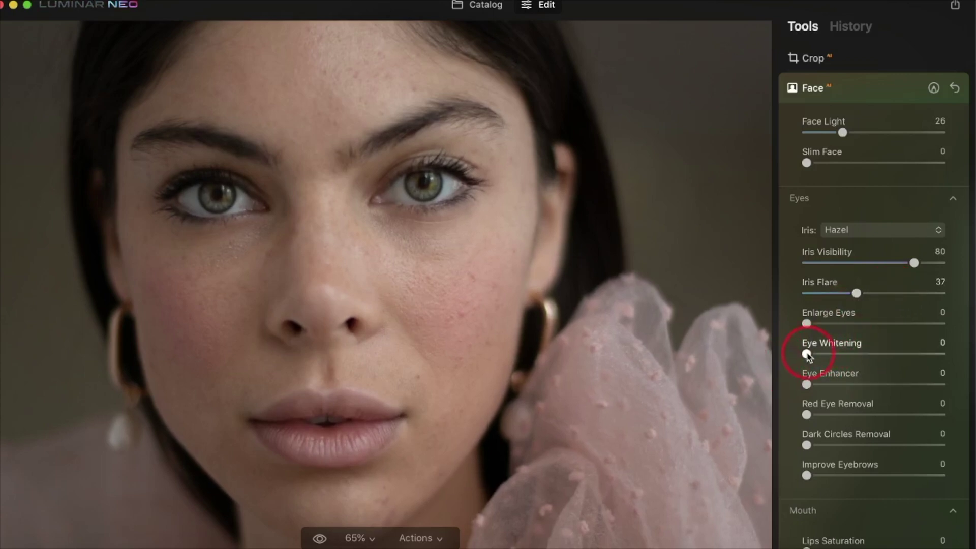
{"action": "left_click_drag", "start_coordinate": [808, 355], "coordinate": [921, 357]}
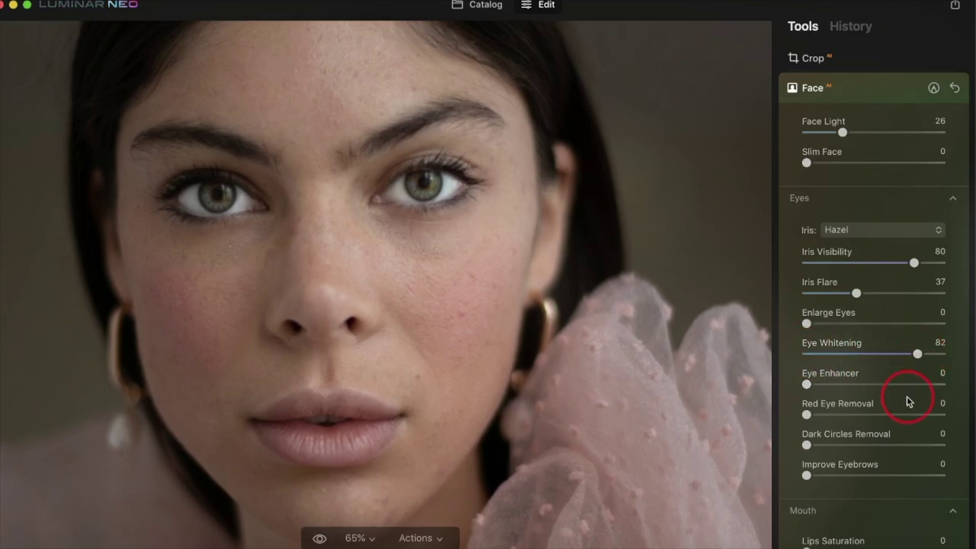
{"action": "scroll", "coordinate": [907, 398], "scroll_direction": "down", "scroll_amount": 3}
{"action": "scroll", "coordinate": [907, 400], "scroll_direction": "down", "scroll_amount": 1}
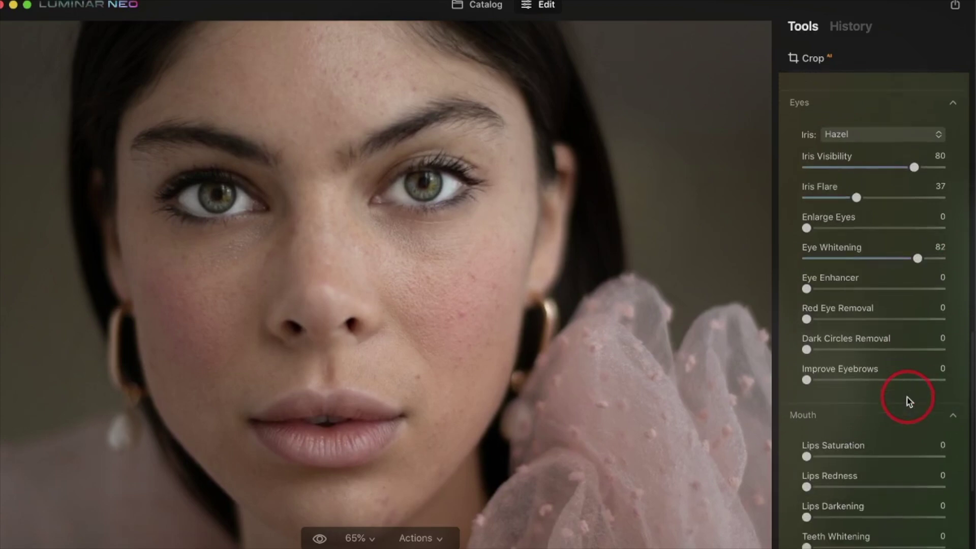
{"action": "scroll", "coordinate": [906, 421], "scroll_direction": "down", "scroll_amount": 3}
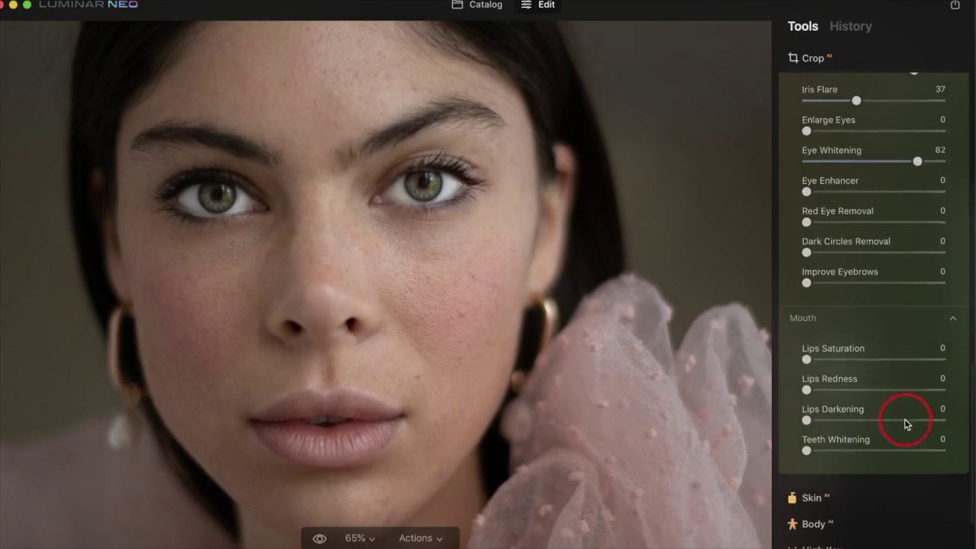
{"action": "scroll", "coordinate": [905, 421], "scroll_direction": "down", "scroll_amount": 1}
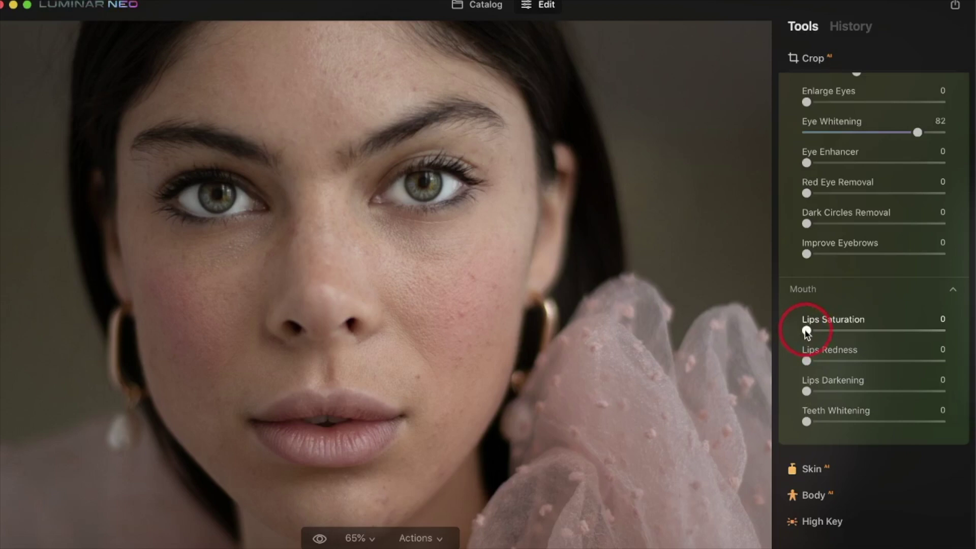
Raise Lips Saturation, then ease it back down to 22
{"action": "left_click_drag", "start_coordinate": [807, 331], "coordinate": [844, 338]}
{"action": "left_click", "coordinate": [809, 420]}
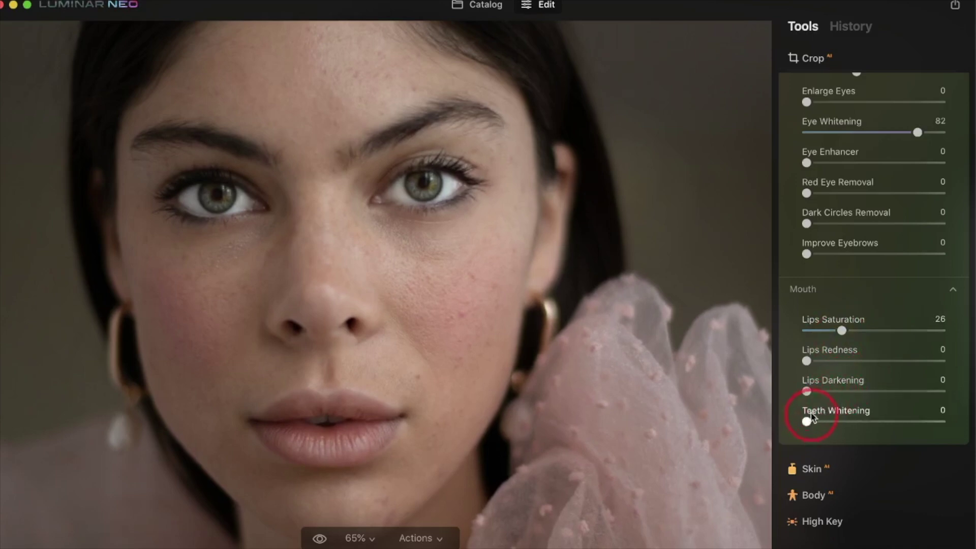
{"action": "left_click", "coordinate": [808, 392]}
{"action": "mouse_move", "coordinate": [844, 331]}
{"action": "left_mouse_down"}
{"action": "mouse_move", "coordinate": [852, 333]}
{"action": "mouse_move", "coordinate": [837, 332]}
{"action": "left_mouse_up"}
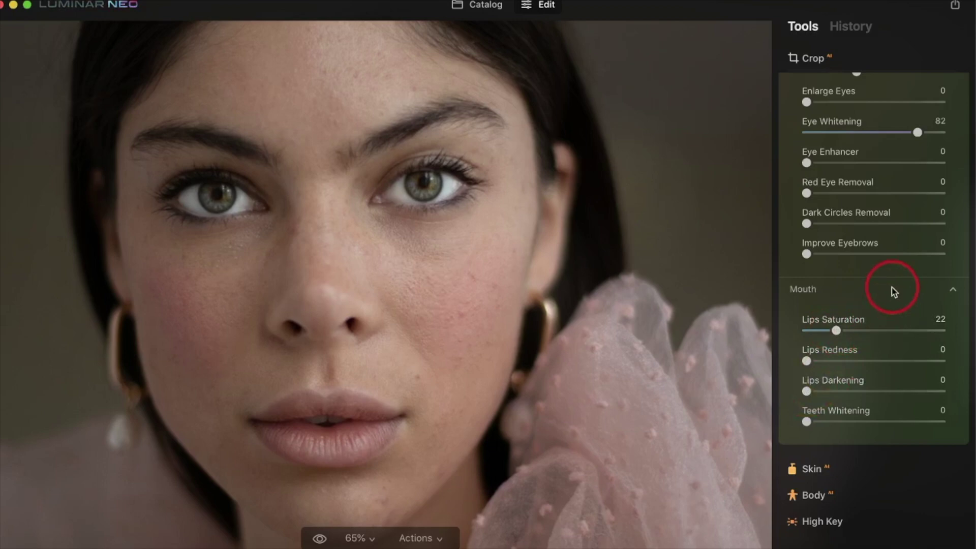
{"action": "scroll", "coordinate": [893, 288], "scroll_direction": "up", "scroll_amount": 3}
{"action": "scroll", "coordinate": [892, 288], "scroll_direction": "up", "scroll_amount": 6}
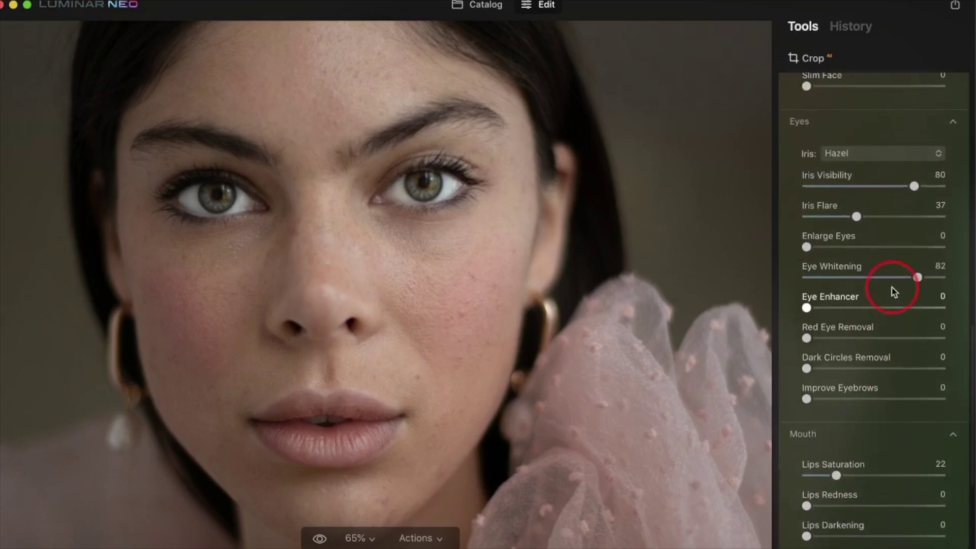
{"action": "scroll", "coordinate": [892, 288], "scroll_direction": "up", "scroll_amount": 8}
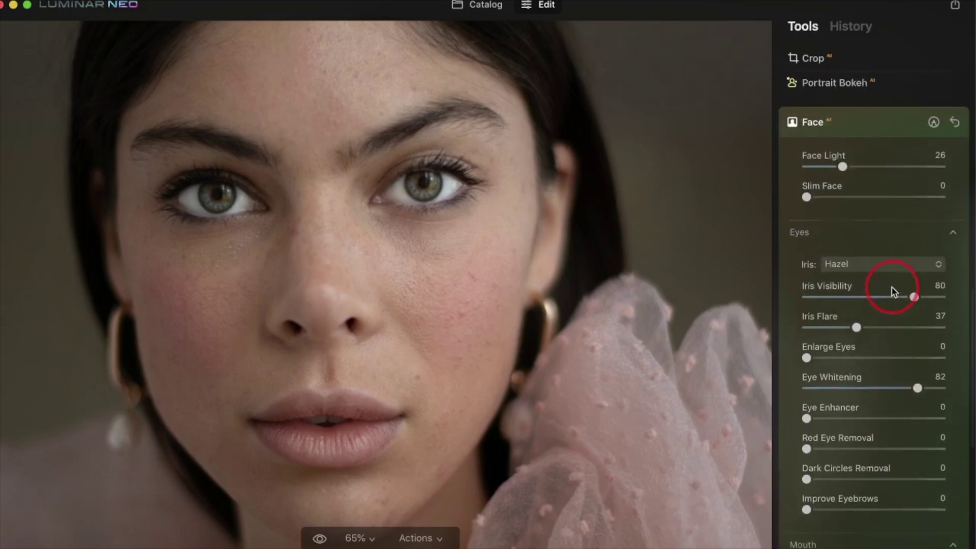
{"action": "scroll", "coordinate": [892, 287], "scroll_direction": "down", "scroll_amount": 20}
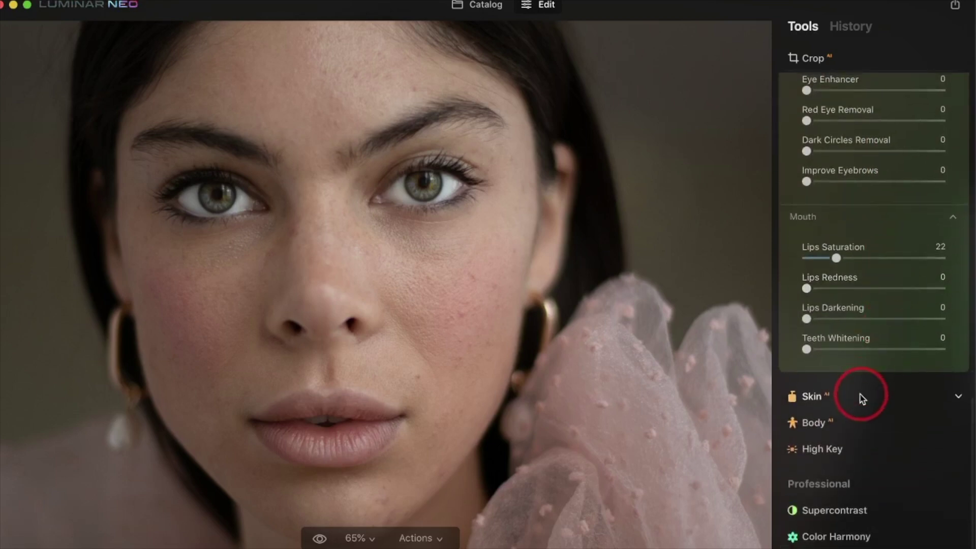
Bring up the Skin AI settings and zoom in on the chin to inspect the skin
{"action": "left_click", "coordinate": [854, 401]}
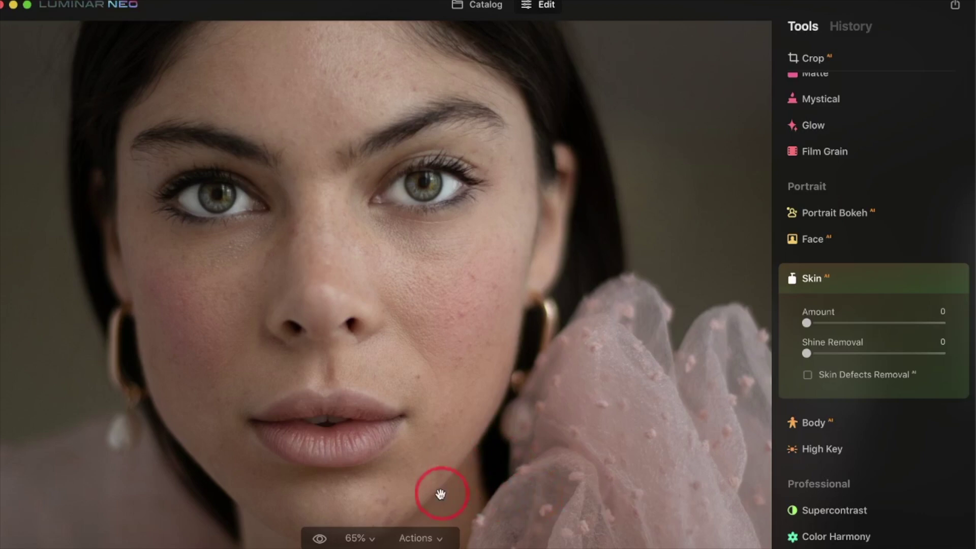
{"action": "scroll", "coordinate": [612, 434], "scroll_direction": "down", "scroll_amount": 3}
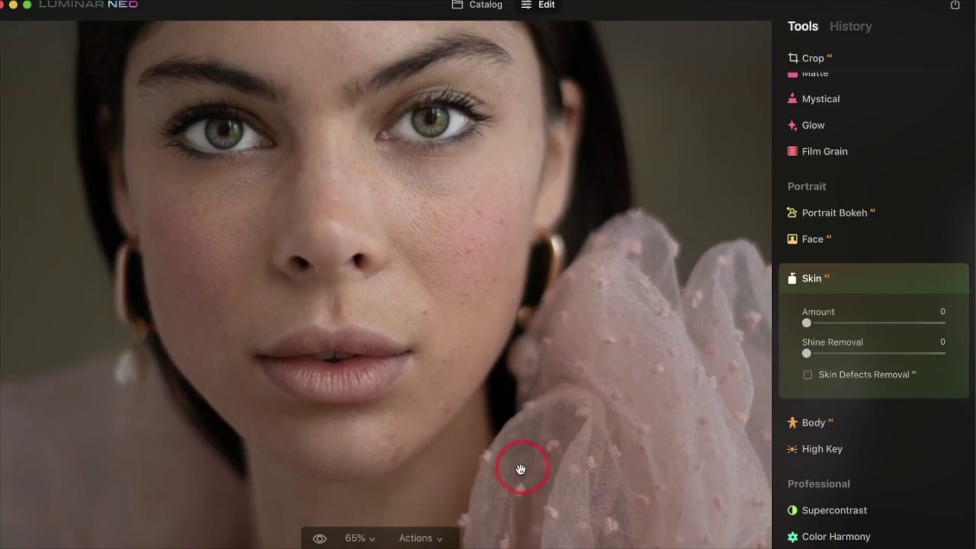
{"action": "left_click", "coordinate": [403, 449]}
{"action": "scroll", "coordinate": [403, 449], "scroll_direction": "up", "scroll_amount": 3}
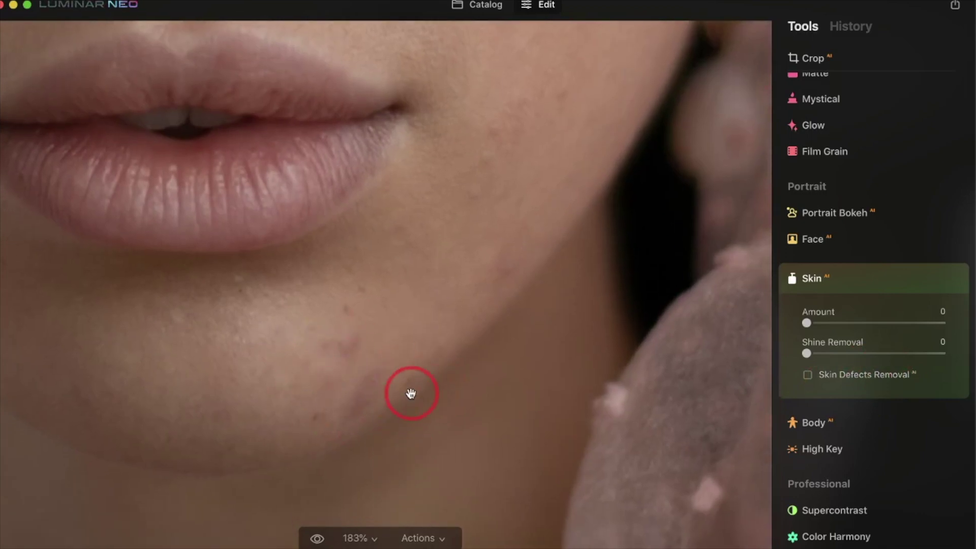
{"action": "scroll", "coordinate": [489, 379], "scroll_direction": "up", "scroll_amount": 10}
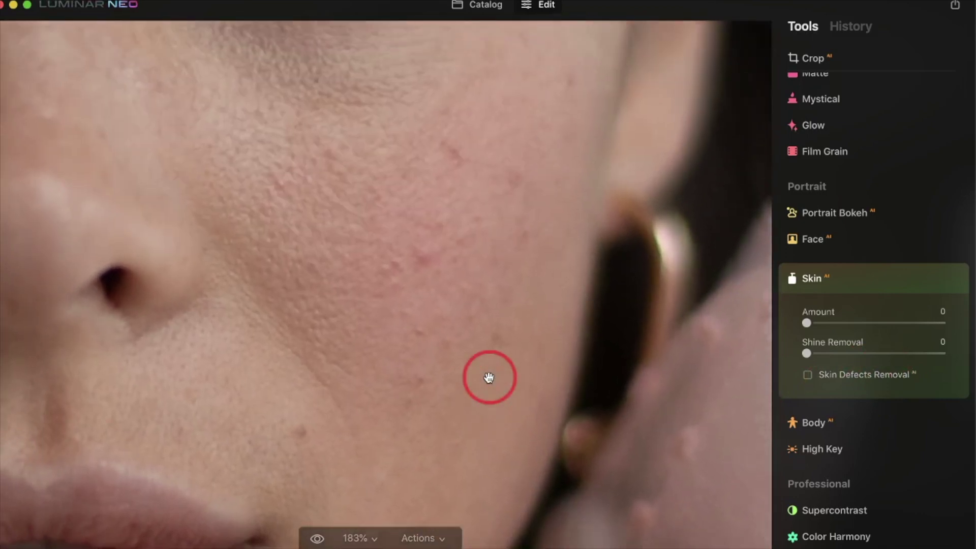
{"action": "scroll", "coordinate": [489, 377], "scroll_direction": "up", "scroll_amount": 5}
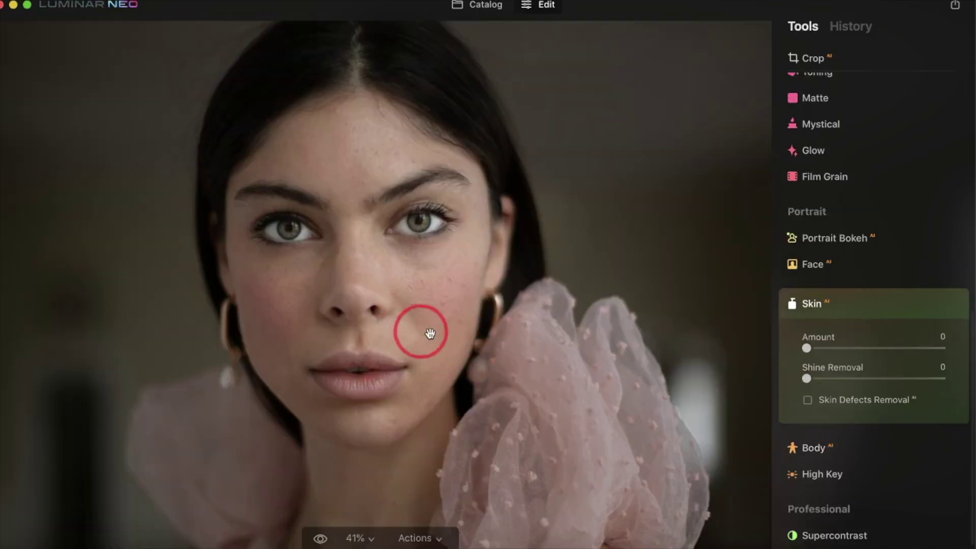
{"action": "scroll", "coordinate": [428, 332], "scroll_direction": "up", "scroll_amount": 5}
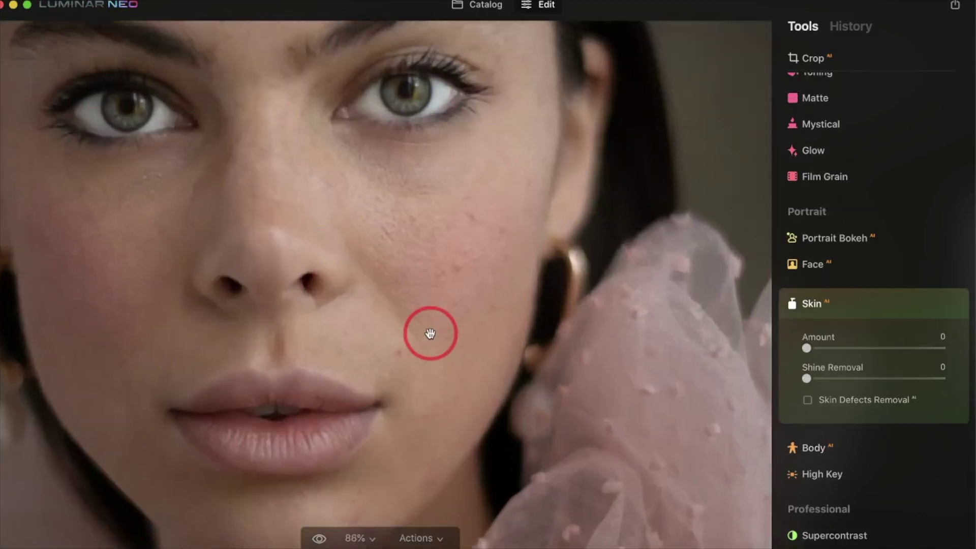
{"action": "scroll", "coordinate": [431, 333], "scroll_direction": "down", "scroll_amount": 3}
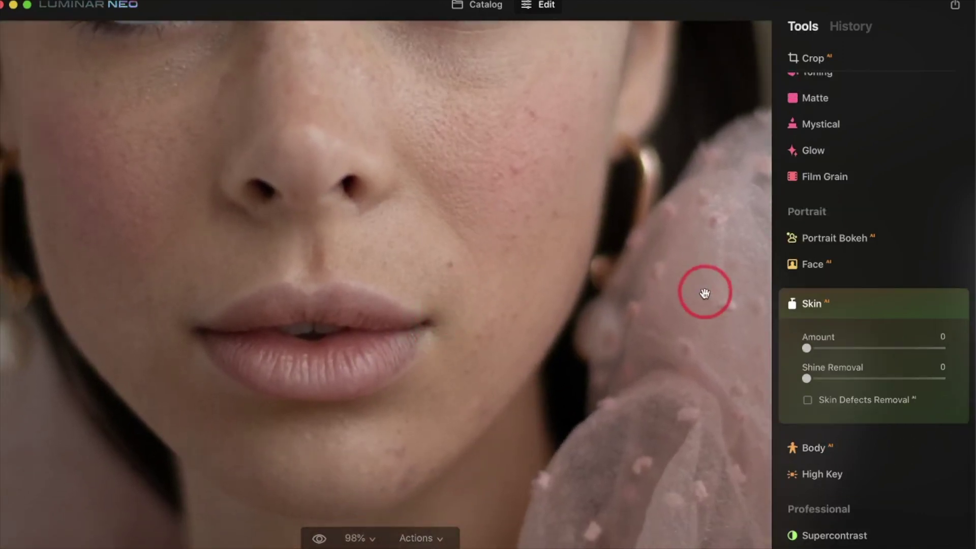
Toggle Skin Defects Removal on and off to compare, keeping Amount at 0
{"action": "left_click", "coordinate": [808, 401]}
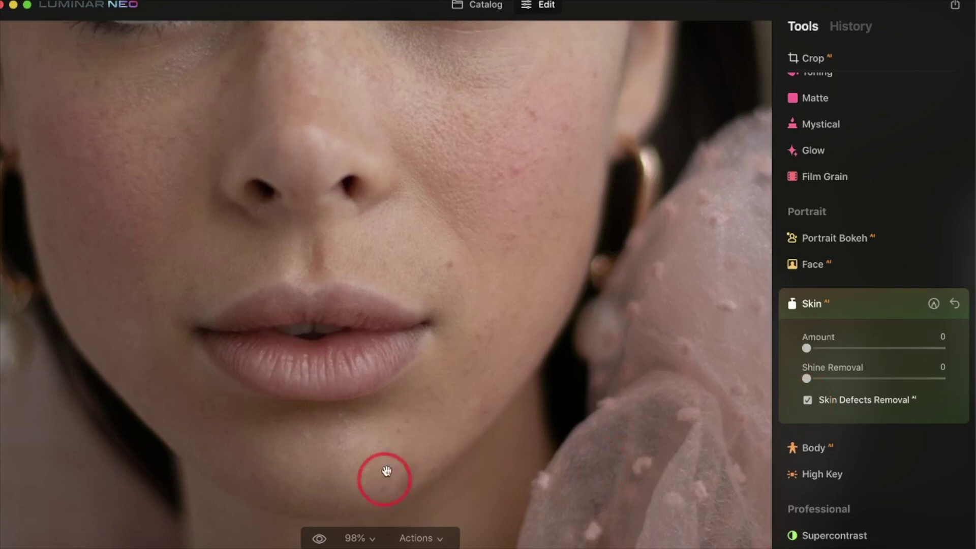
{"action": "left_click", "coordinate": [808, 400]}
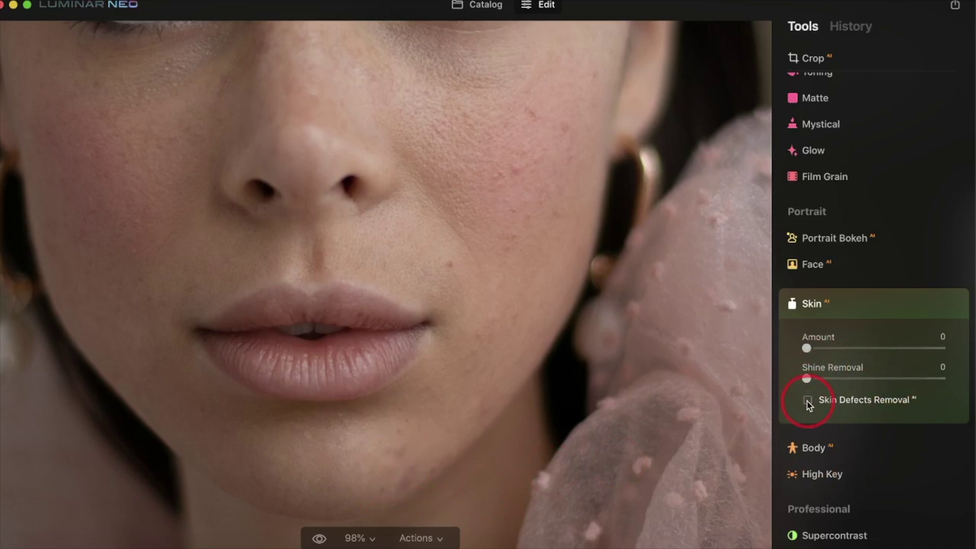
{"action": "left_click", "coordinate": [808, 400]}
{"action": "left_click", "coordinate": [808, 401]}
{"action": "scroll", "coordinate": [529, 189], "scroll_direction": "up", "scroll_amount": 5}
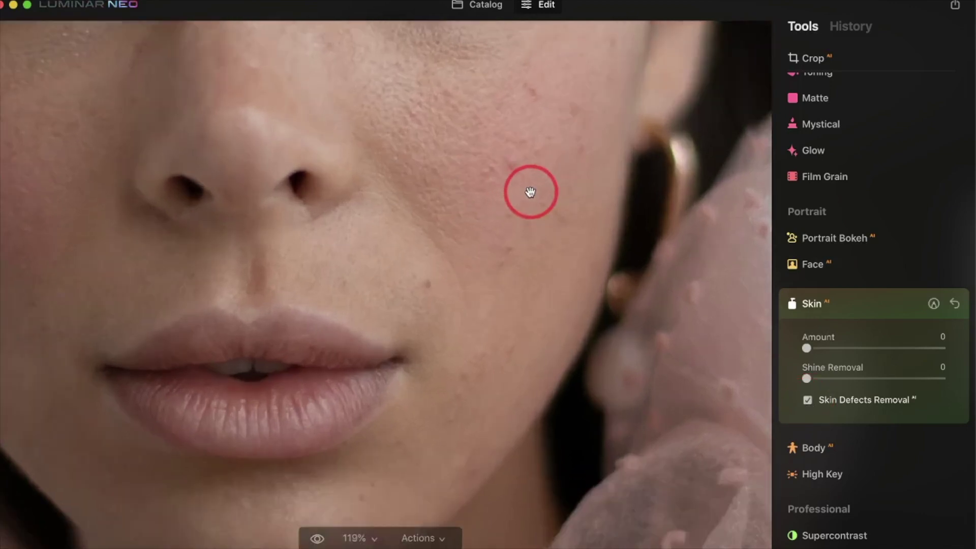
{"action": "scroll", "coordinate": [531, 193], "scroll_direction": "down", "scroll_amount": 4}
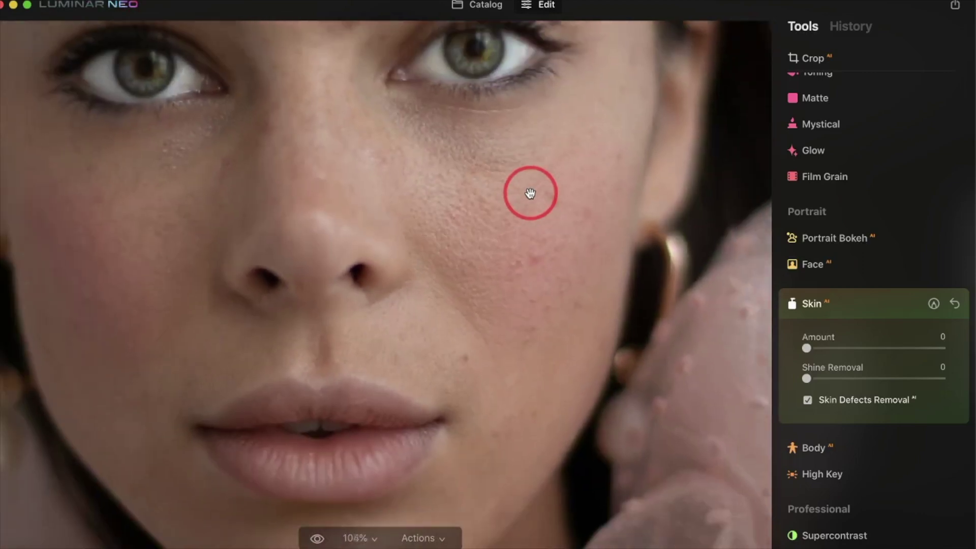
{"action": "scroll", "coordinate": [530, 194], "scroll_direction": "down", "scroll_amount": 5}
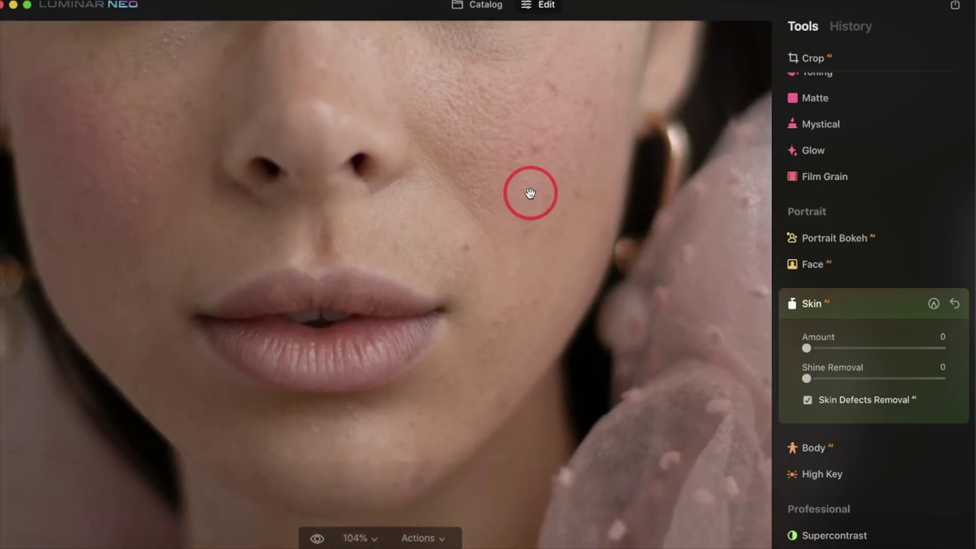
{"action": "scroll", "coordinate": [530, 193], "scroll_direction": "down", "scroll_amount": 5}
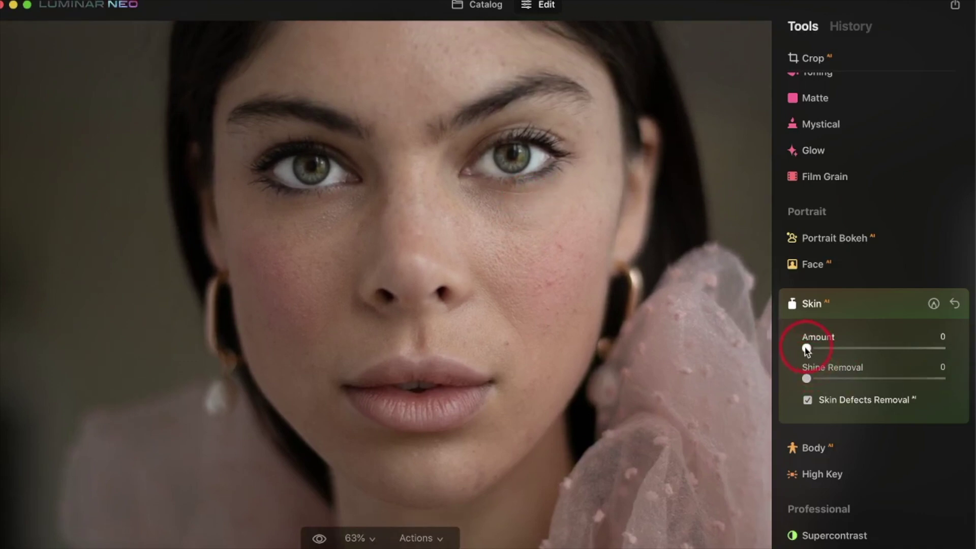
Compare full skin smoothing at 100 on the lips and chin, then return it to 0
{"action": "left_click_drag", "start_coordinate": [808, 350], "coordinate": [964, 352]}
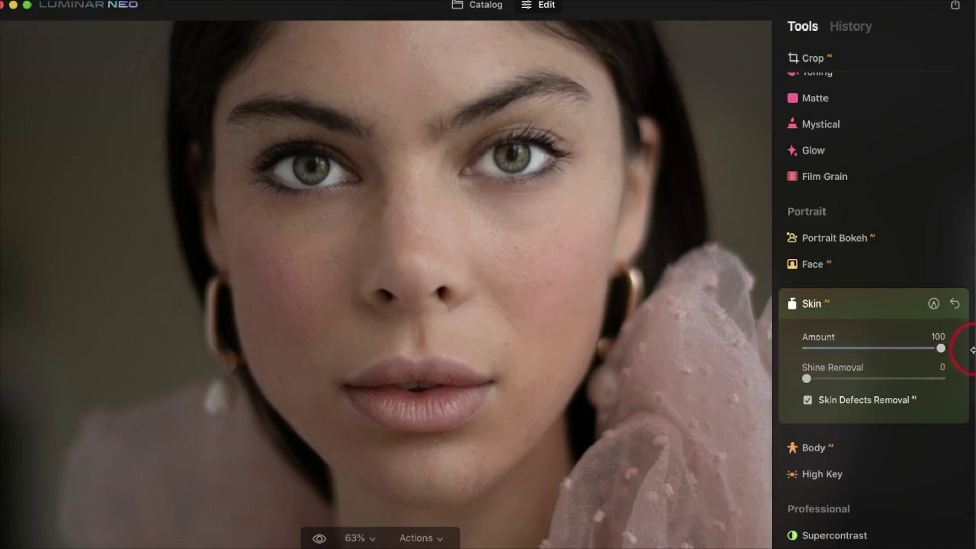
{"action": "double_click", "coordinate": [451, 480]}
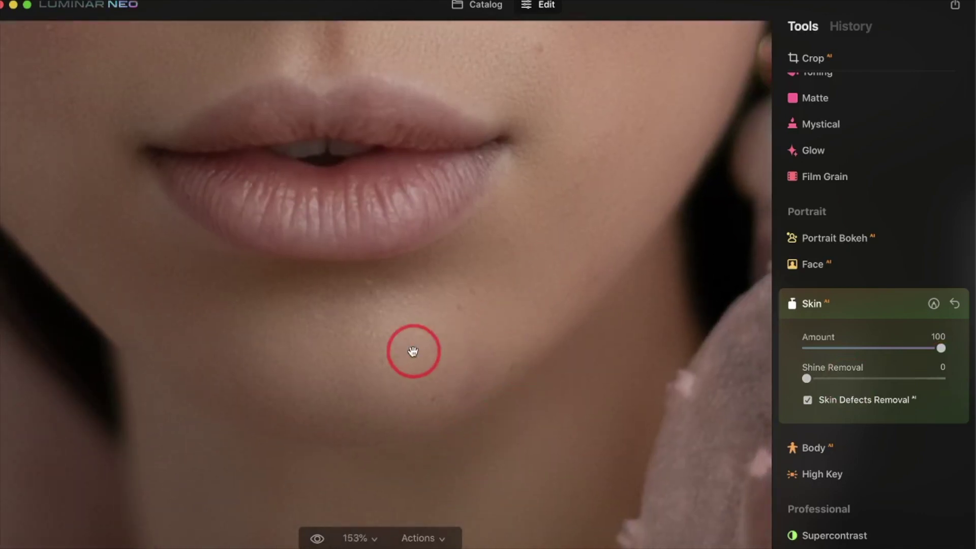
{"action": "scroll", "coordinate": [414, 349], "scroll_direction": "down", "scroll_amount": 3}
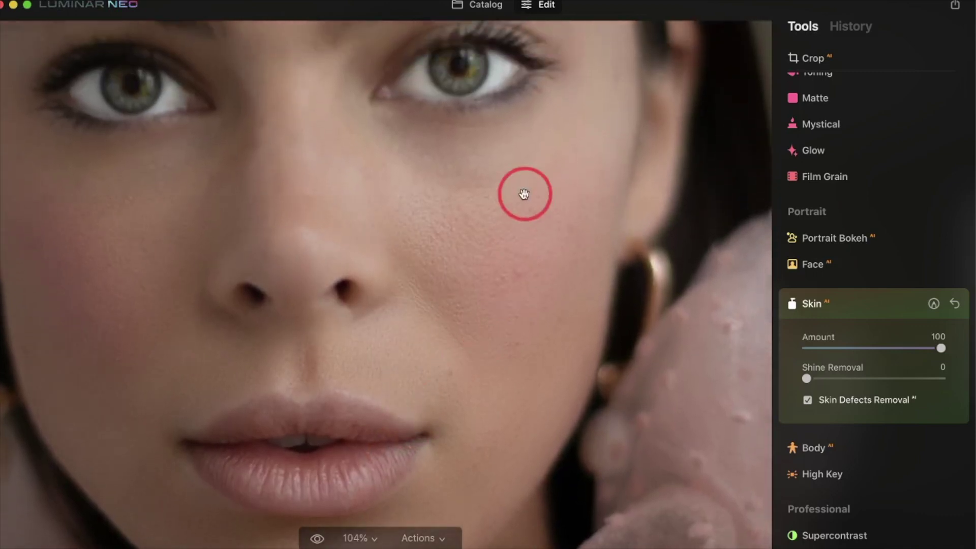
{"action": "scroll", "coordinate": [523, 193], "scroll_direction": "up", "scroll_amount": 3}
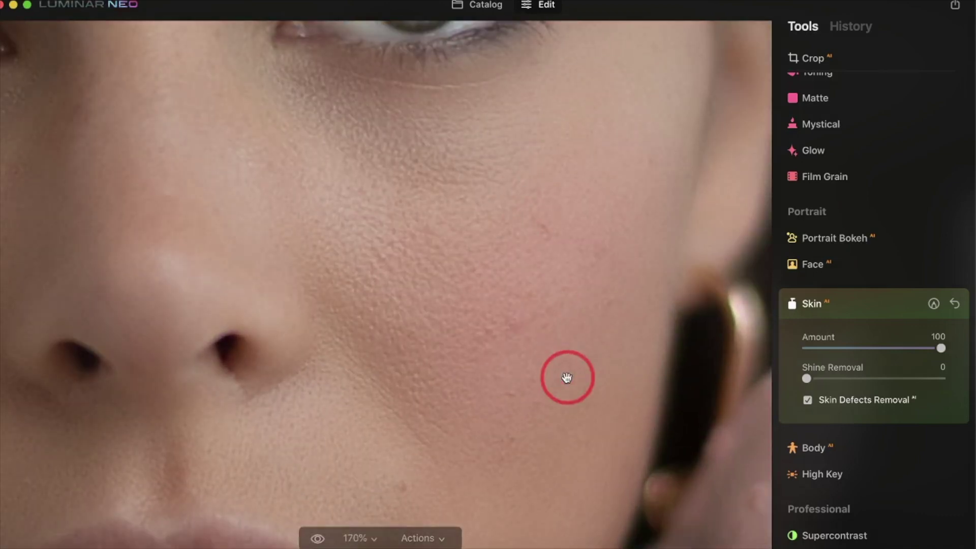
{"action": "scroll", "coordinate": [567, 377], "scroll_direction": "down", "scroll_amount": 4}
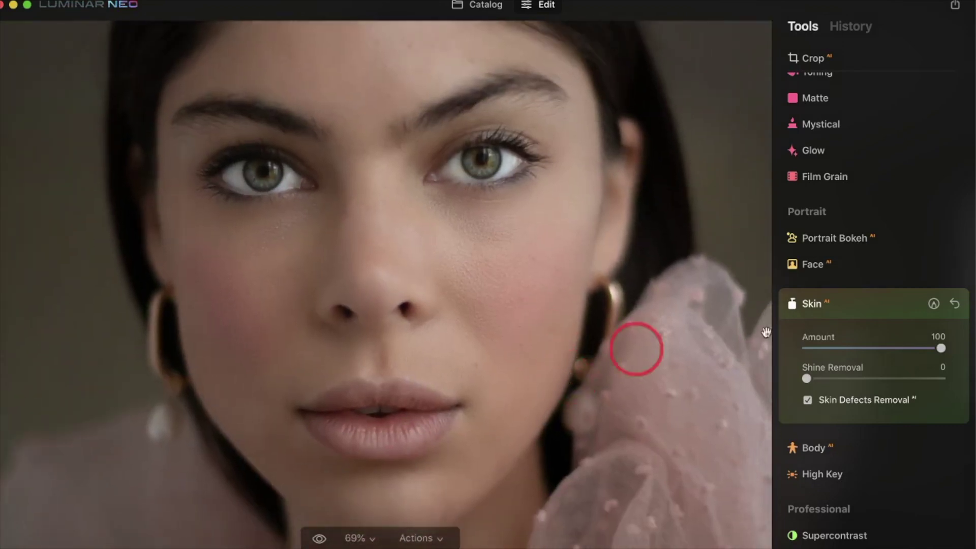
{"action": "left_click_drag", "start_coordinate": [942, 351], "coordinate": [810, 344]}
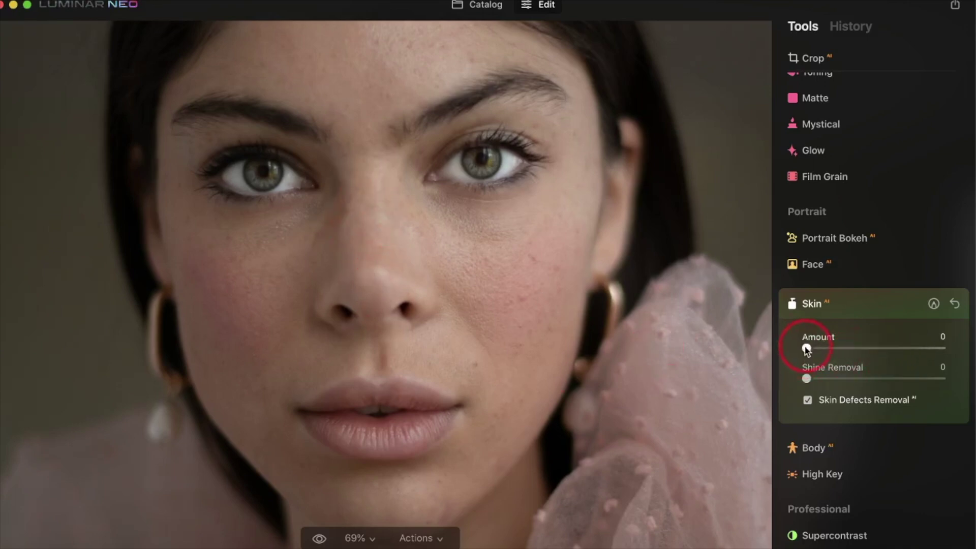
Set skin smoothing Amount to 20 and zoom in on the cheek to check it
{"action": "left_click_drag", "start_coordinate": [808, 349], "coordinate": [834, 350]}
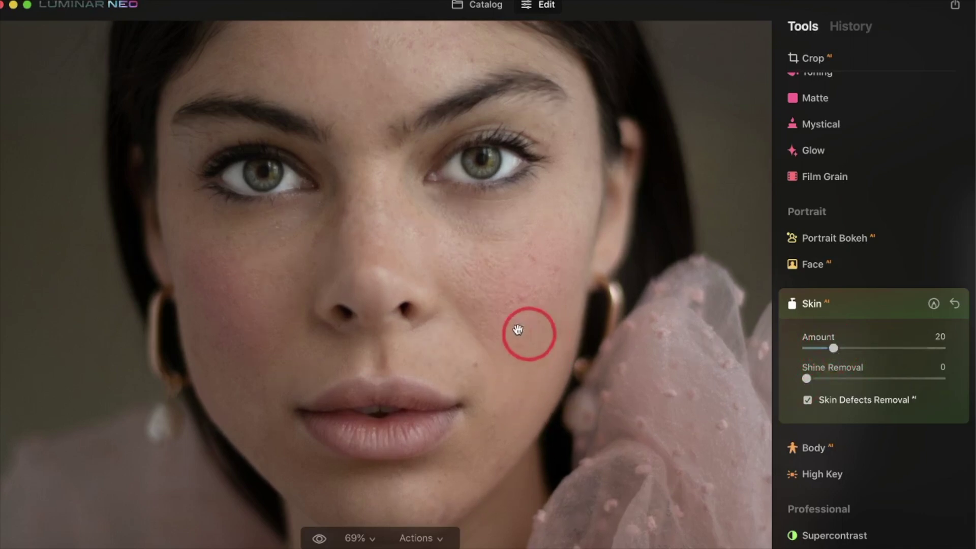
{"action": "left_click", "coordinate": [542, 352]}
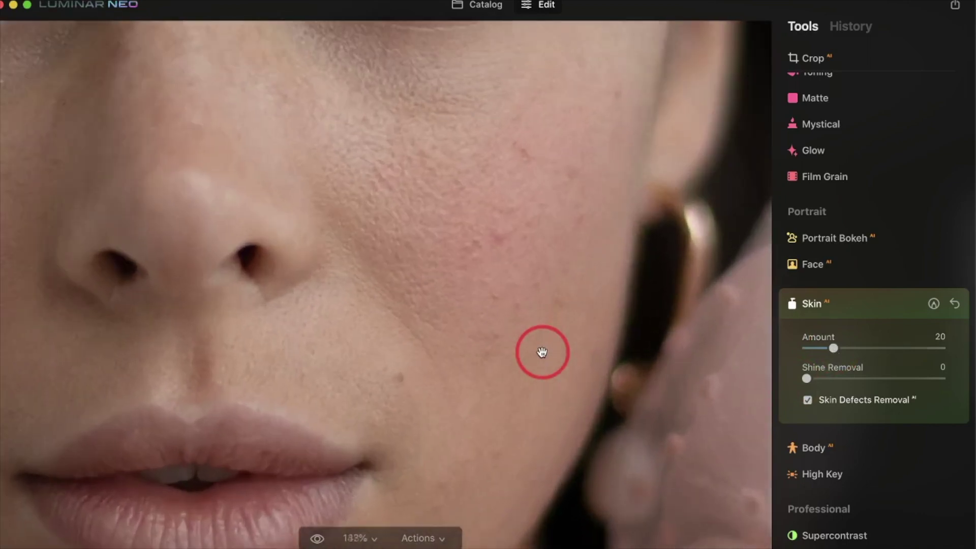
{"action": "scroll", "coordinate": [542, 352], "scroll_direction": "down", "scroll_amount": 5}
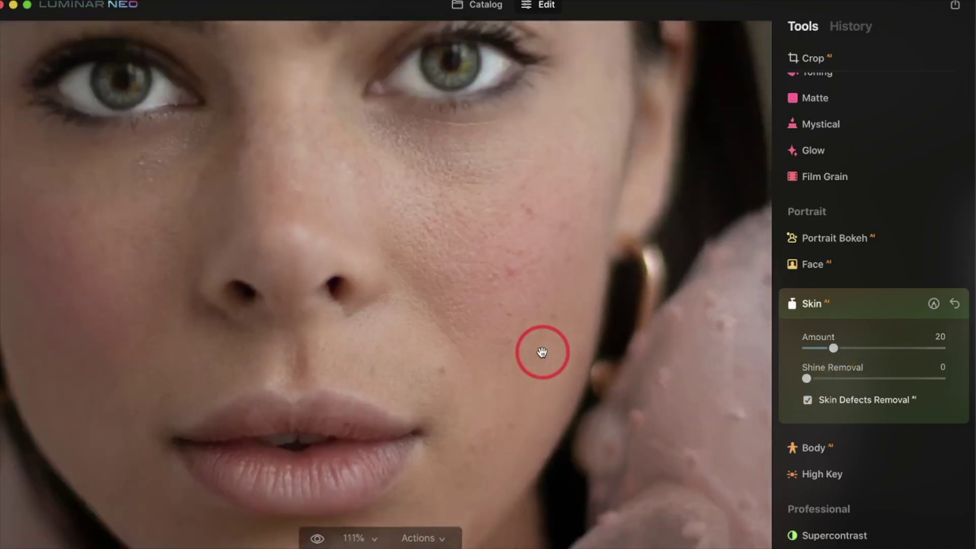
{"action": "scroll", "coordinate": [542, 352], "scroll_direction": "down", "scroll_amount": 2}
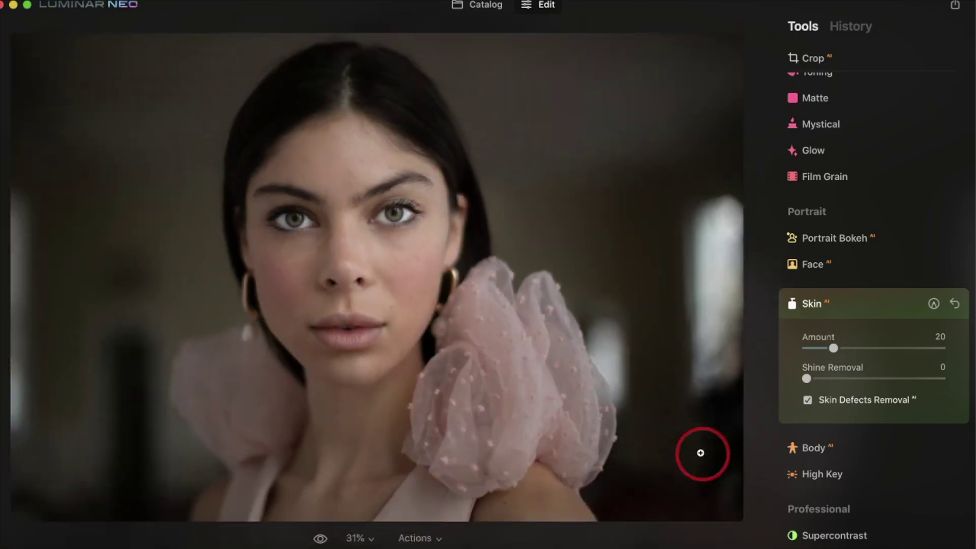
{"action": "left_click", "coordinate": [869, 450]}
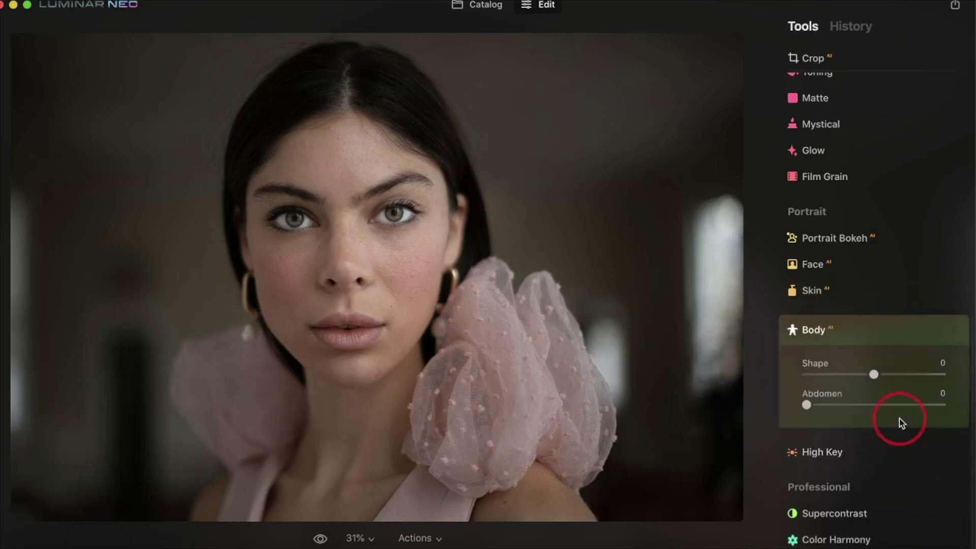
{"action": "left_click", "coordinate": [852, 337]}
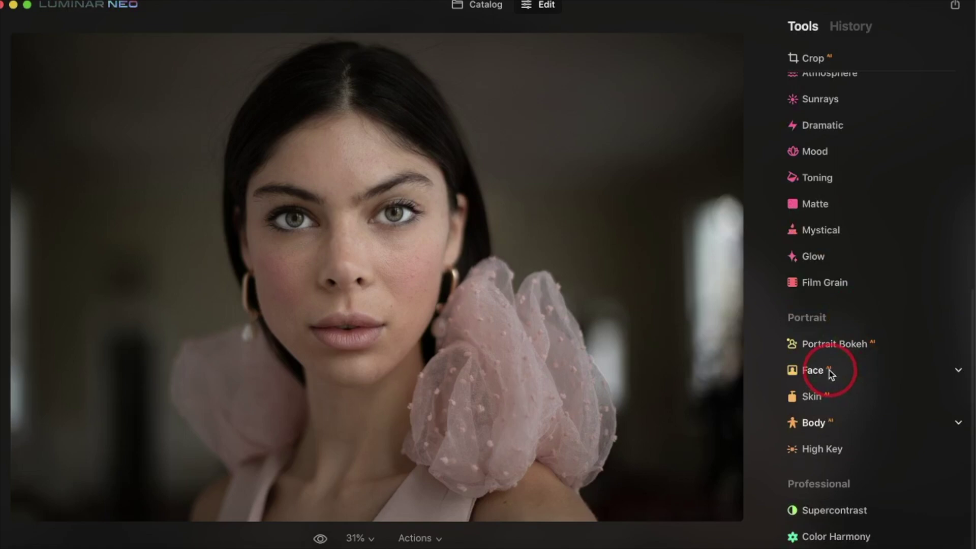
{"action": "left_click", "coordinate": [839, 396]}
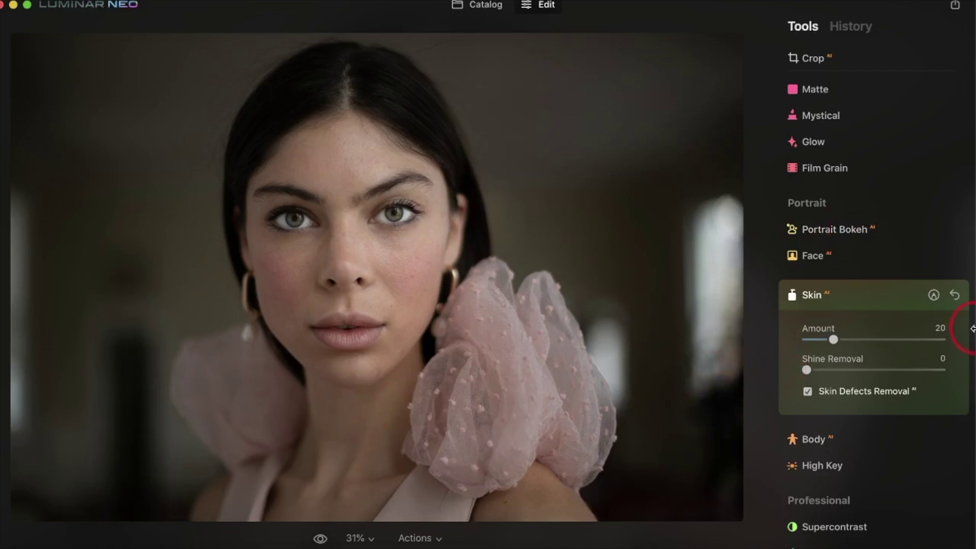
{"action": "left_click", "coordinate": [834, 233]}
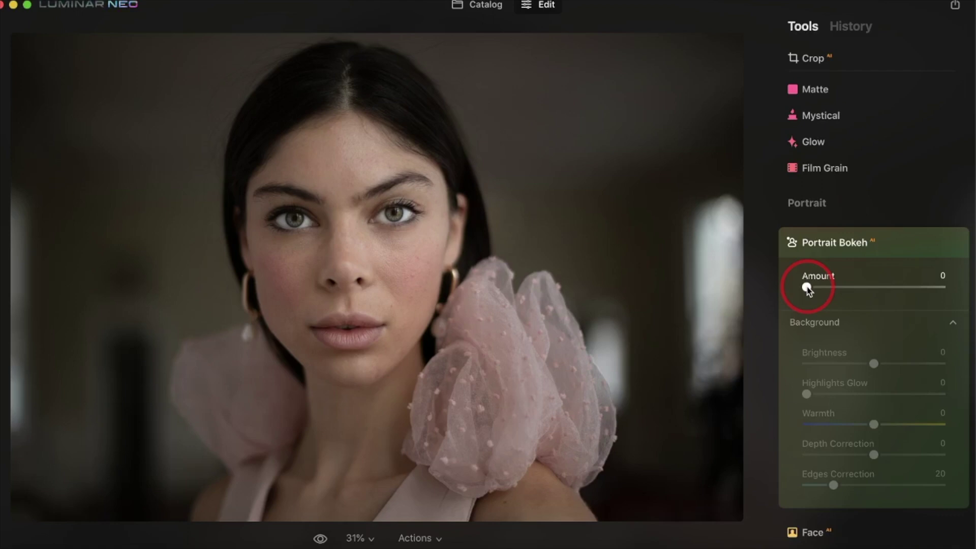
Activate Portrait Bokeh with Amount set to 1
{"action": "left_click", "coordinate": [808, 288]}
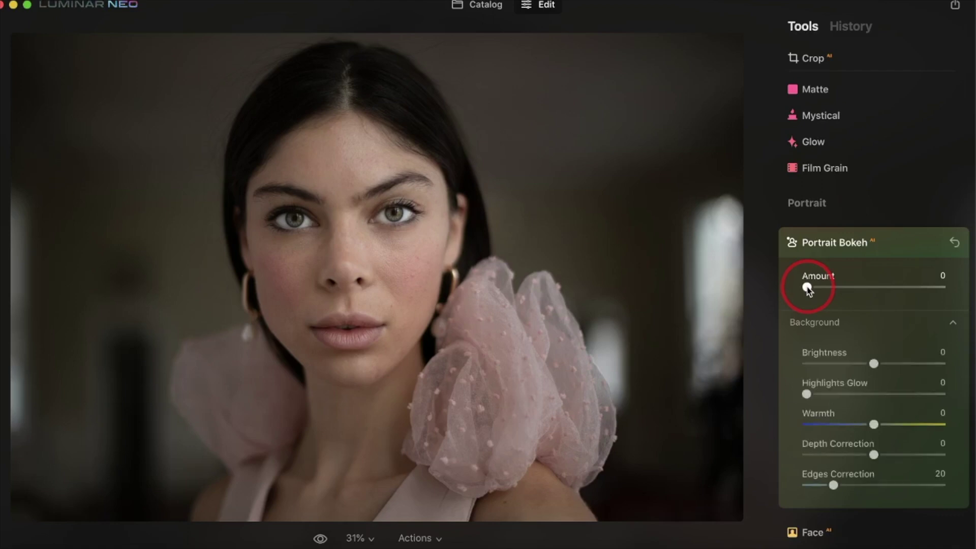
{"action": "left_click_drag", "start_coordinate": [808, 288], "coordinate": [809, 288]}
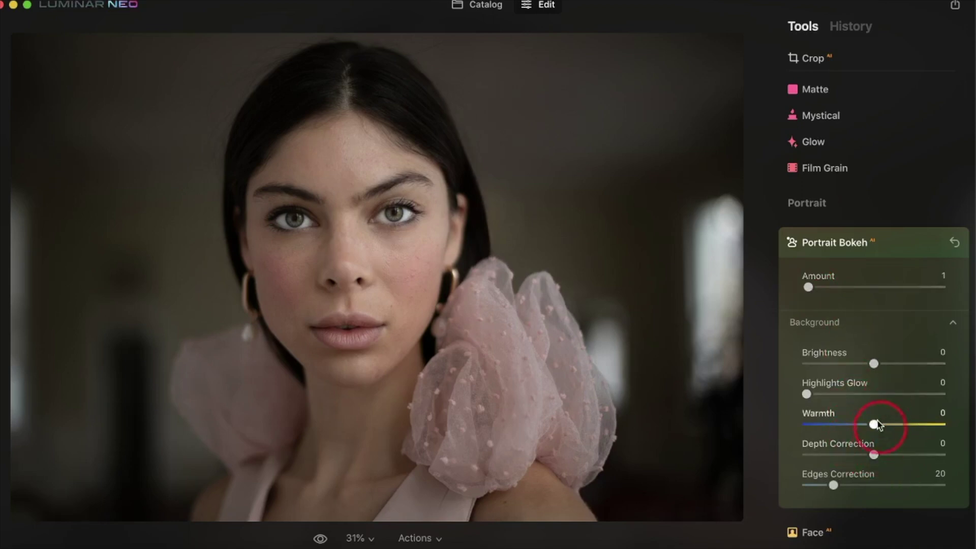
{"action": "scroll", "coordinate": [877, 425], "scroll_direction": "down", "scroll_amount": 3}
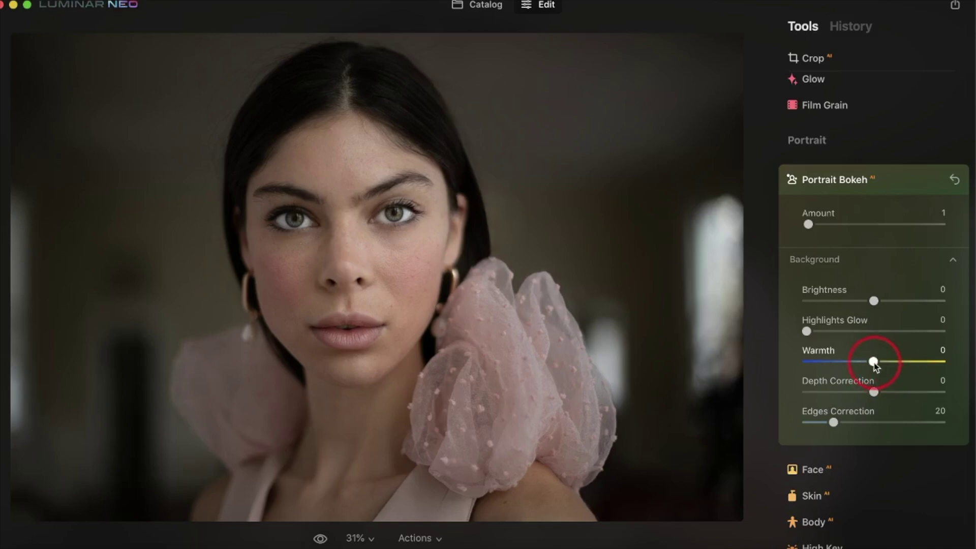
Warm the bokeh background to 82, then cool it to Warmth -89
{"action": "left_click_drag", "start_coordinate": [873, 362], "coordinate": [935, 362]}
{"action": "left_click", "coordinate": [540, 371]}
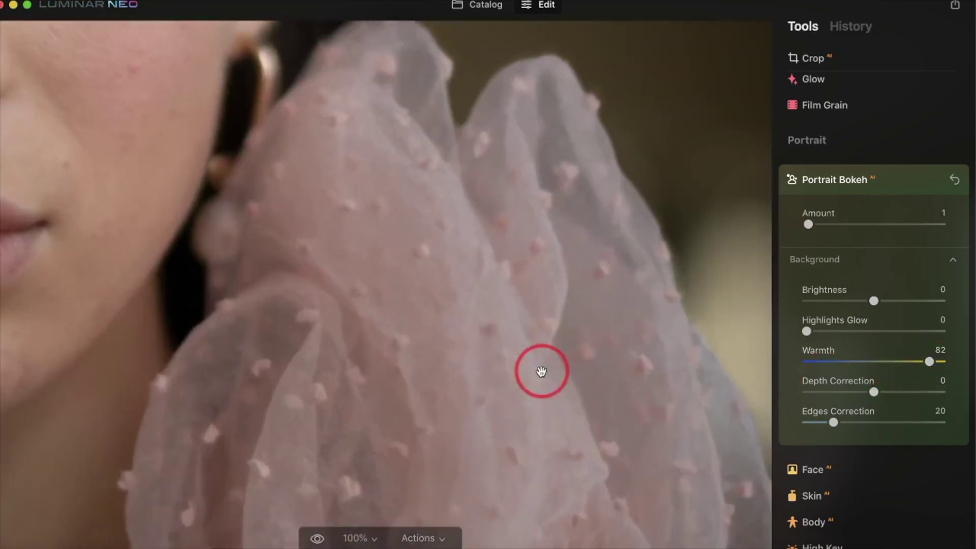
{"action": "left_click", "coordinate": [541, 371]}
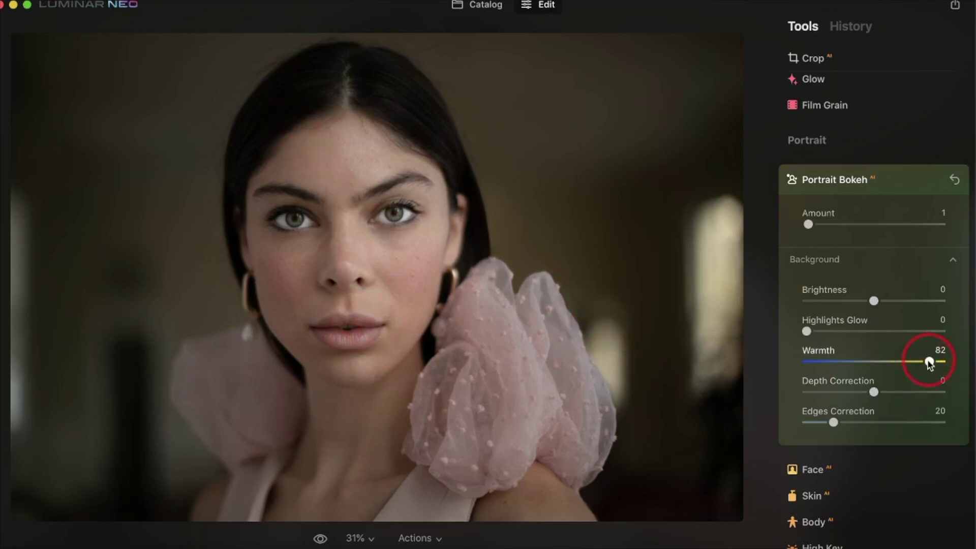
{"action": "left_click_drag", "start_coordinate": [929, 362], "coordinate": [812, 364]}
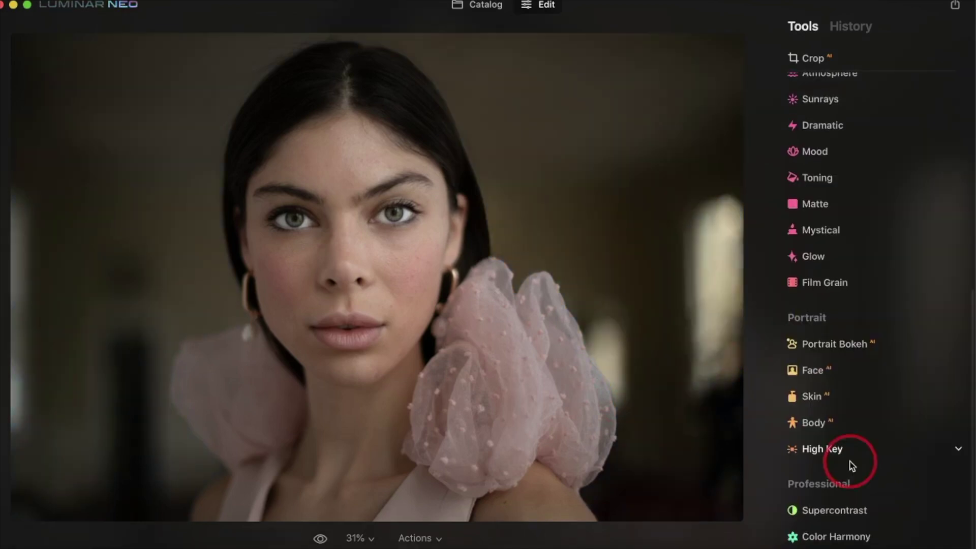
Scroll to the top of the Tools list and bring up the Erase tool
{"action": "scroll", "coordinate": [850, 462], "scroll_direction": "up", "scroll_amount": 5}
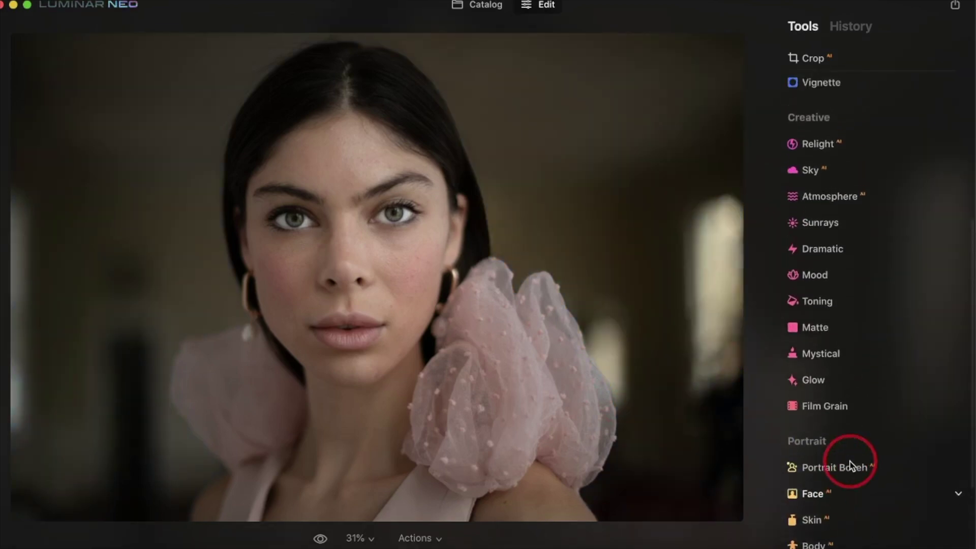
{"action": "scroll", "coordinate": [850, 464], "scroll_direction": "up", "scroll_amount": 5}
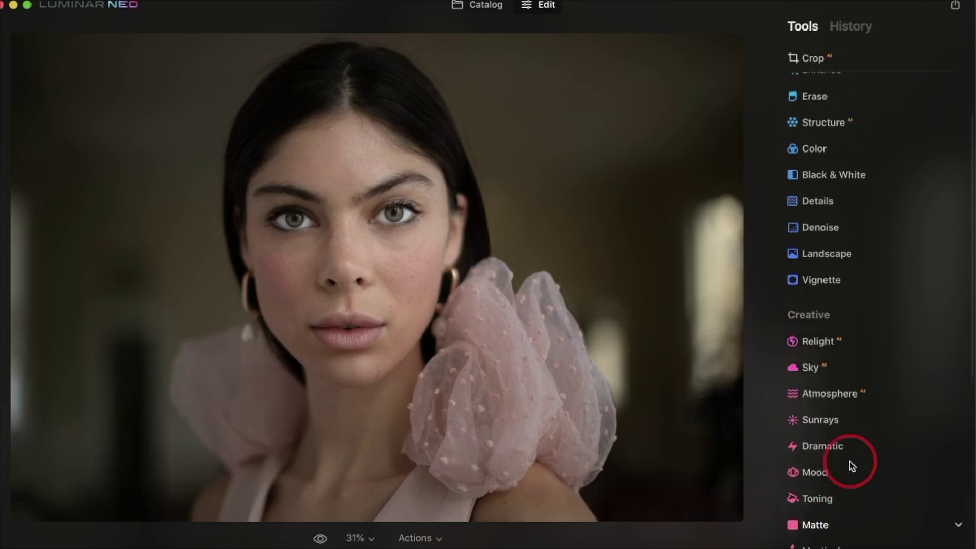
{"action": "scroll", "coordinate": [852, 465], "scroll_direction": "up", "scroll_amount": 3}
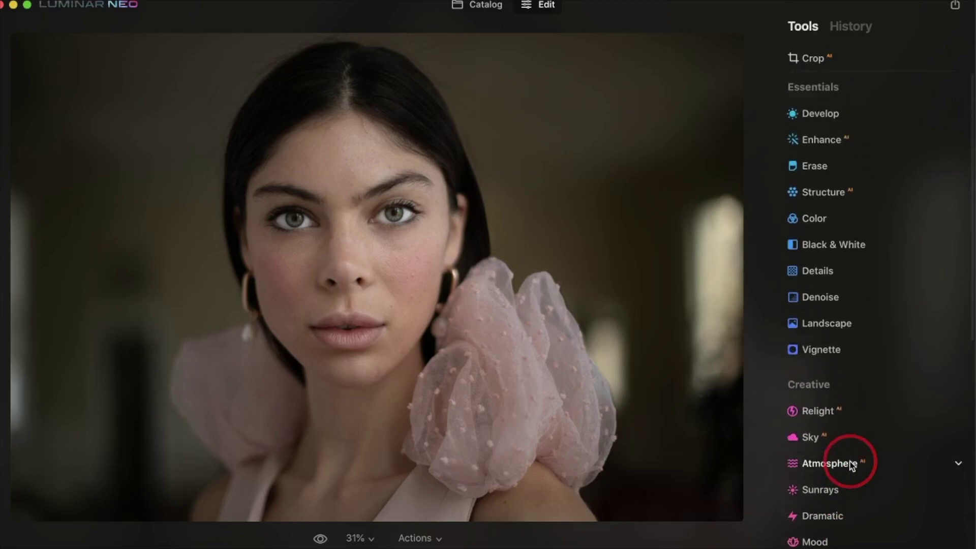
{"action": "left_click", "coordinate": [829, 167]}
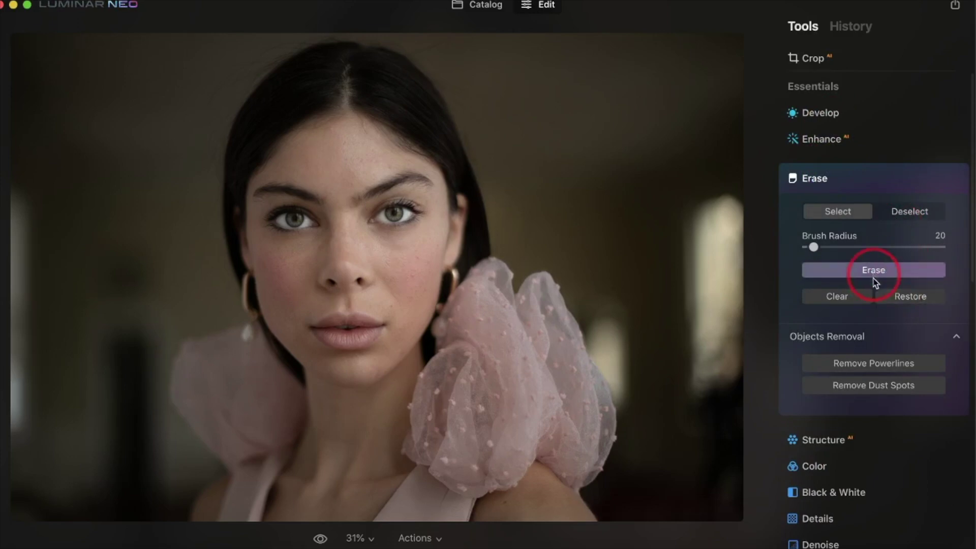